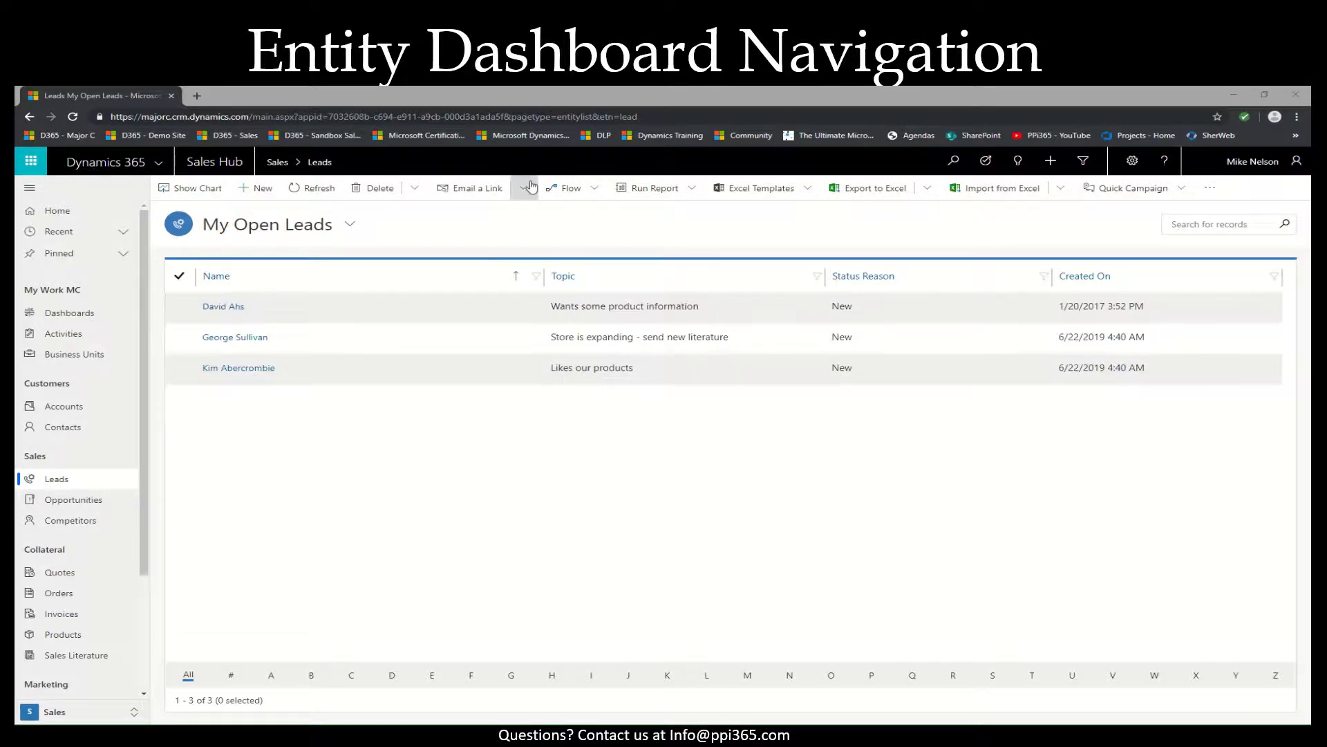
Switch the leads view to the Leads Dashboard through the overflow menu's Open Dashboards
left_click(1210, 187)
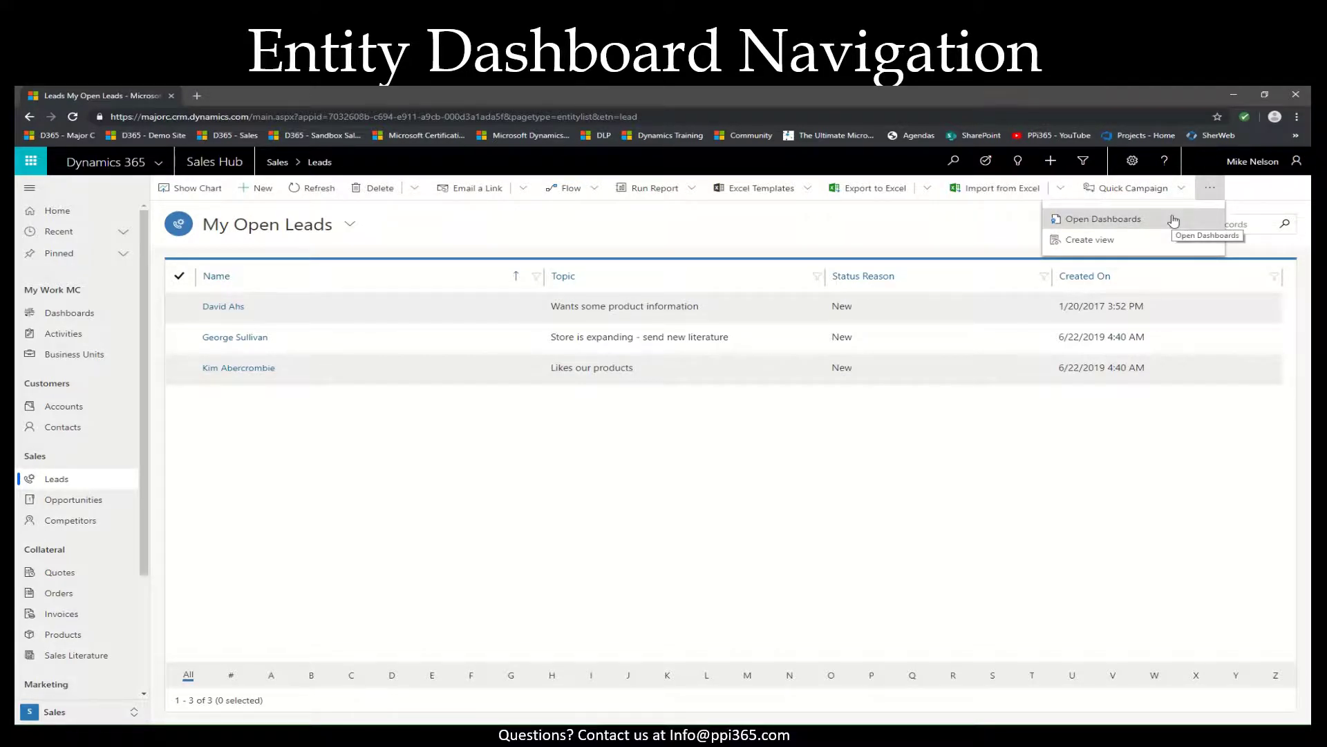
left_click(1173, 221)
left_click(394, 225)
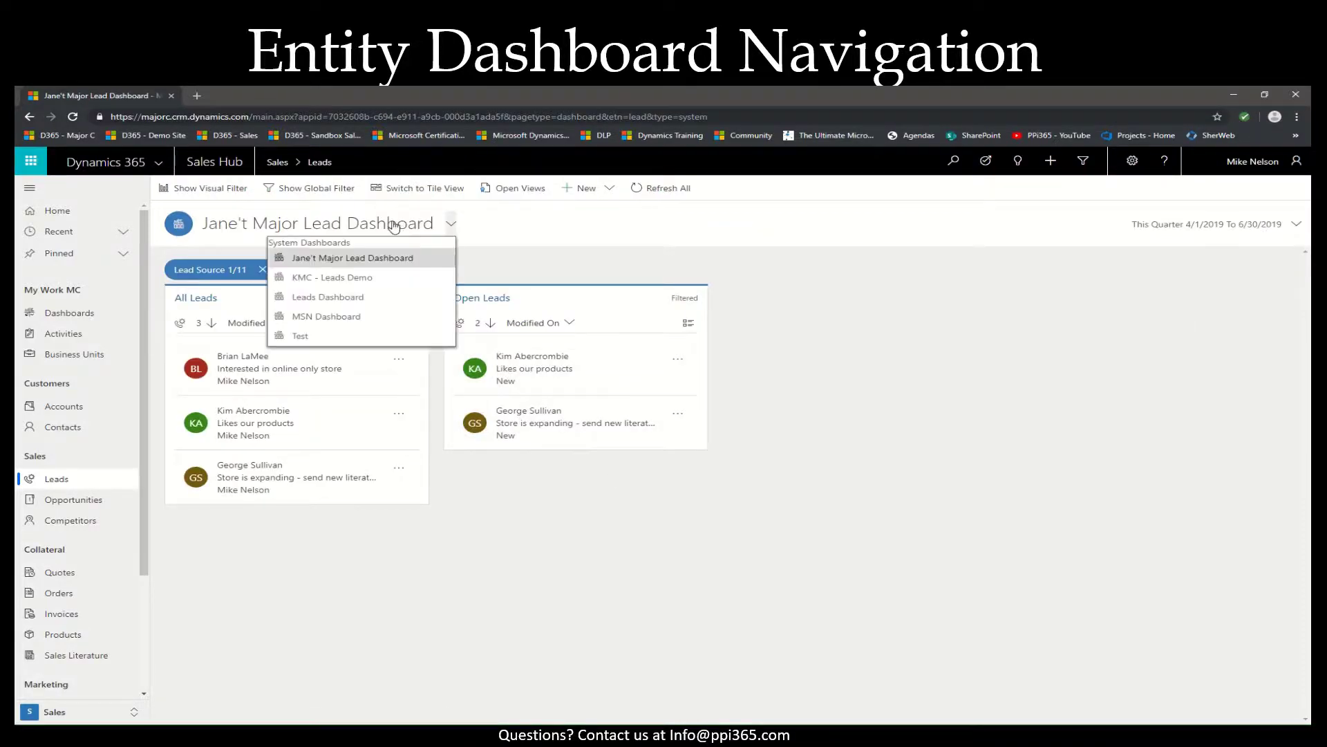
left_click(299, 297)
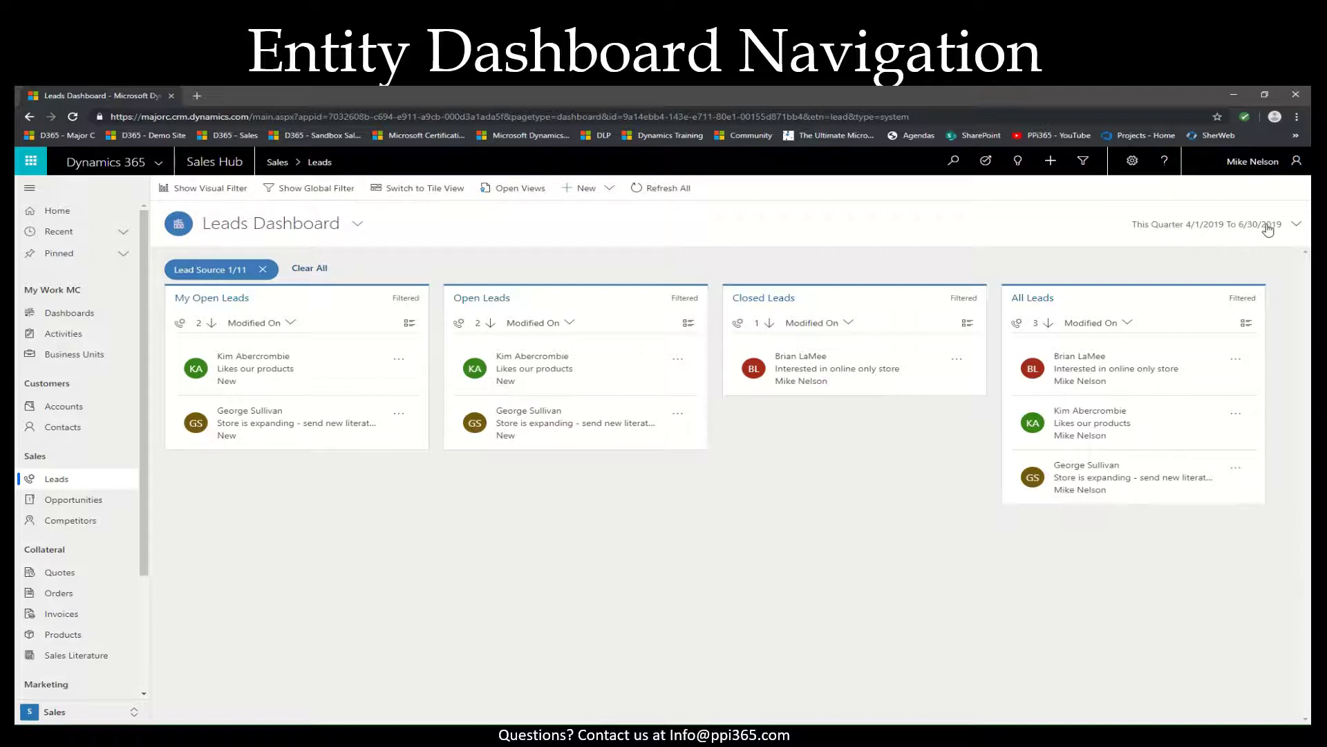
left_click(1268, 229)
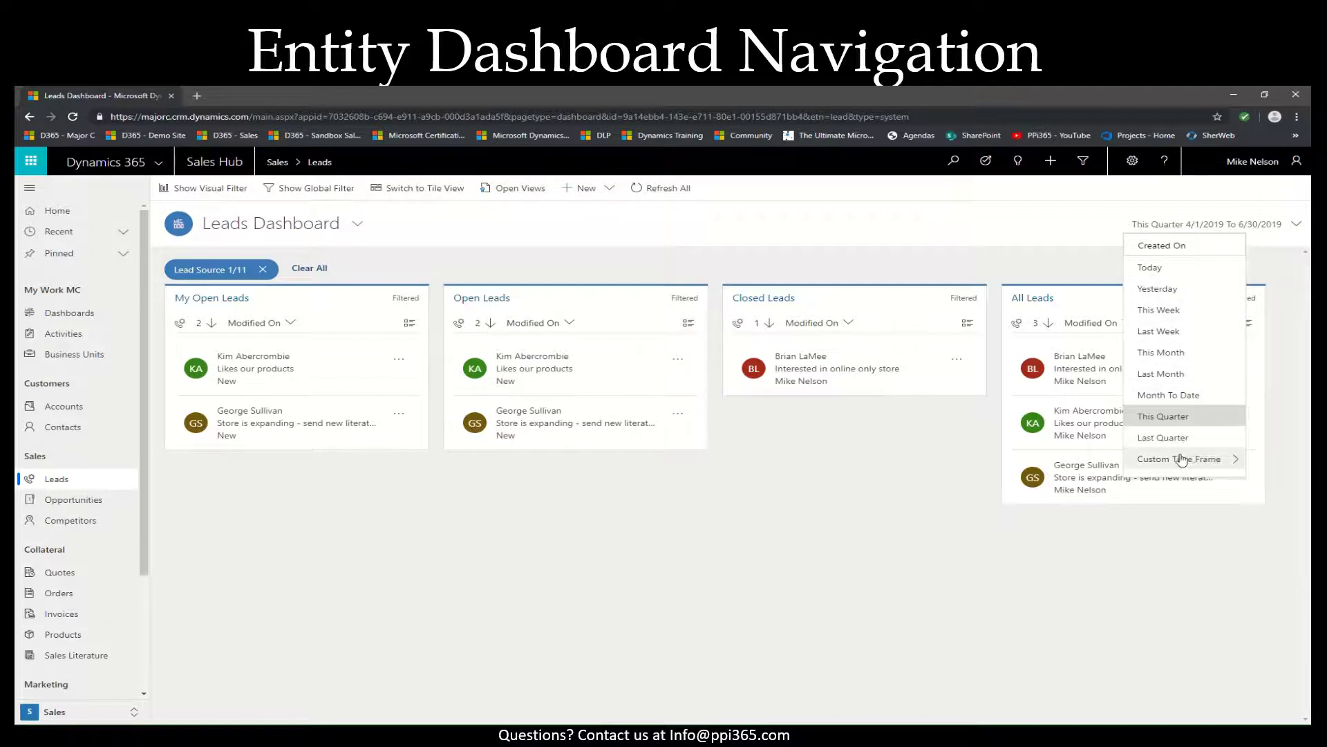
left_click(1203, 460)
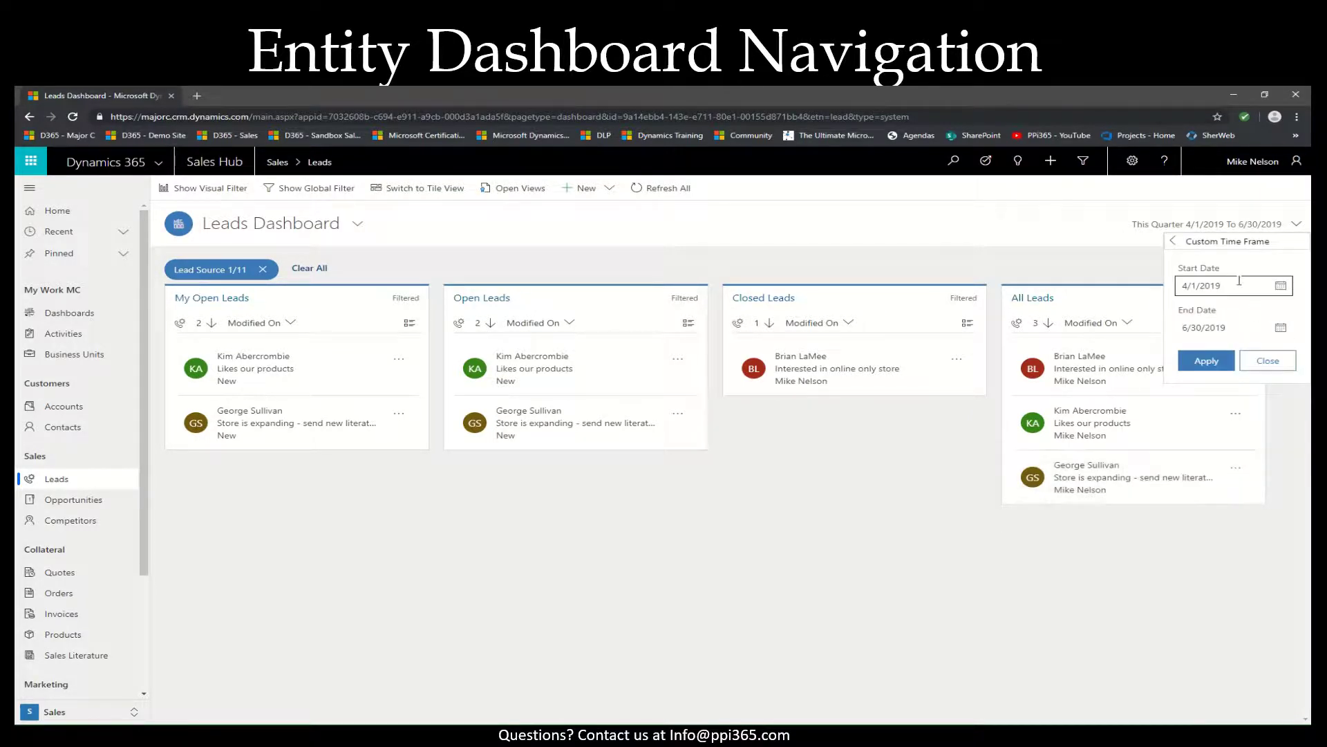
left_click(1248, 281)
left_click(1120, 263)
left_click(1268, 361)
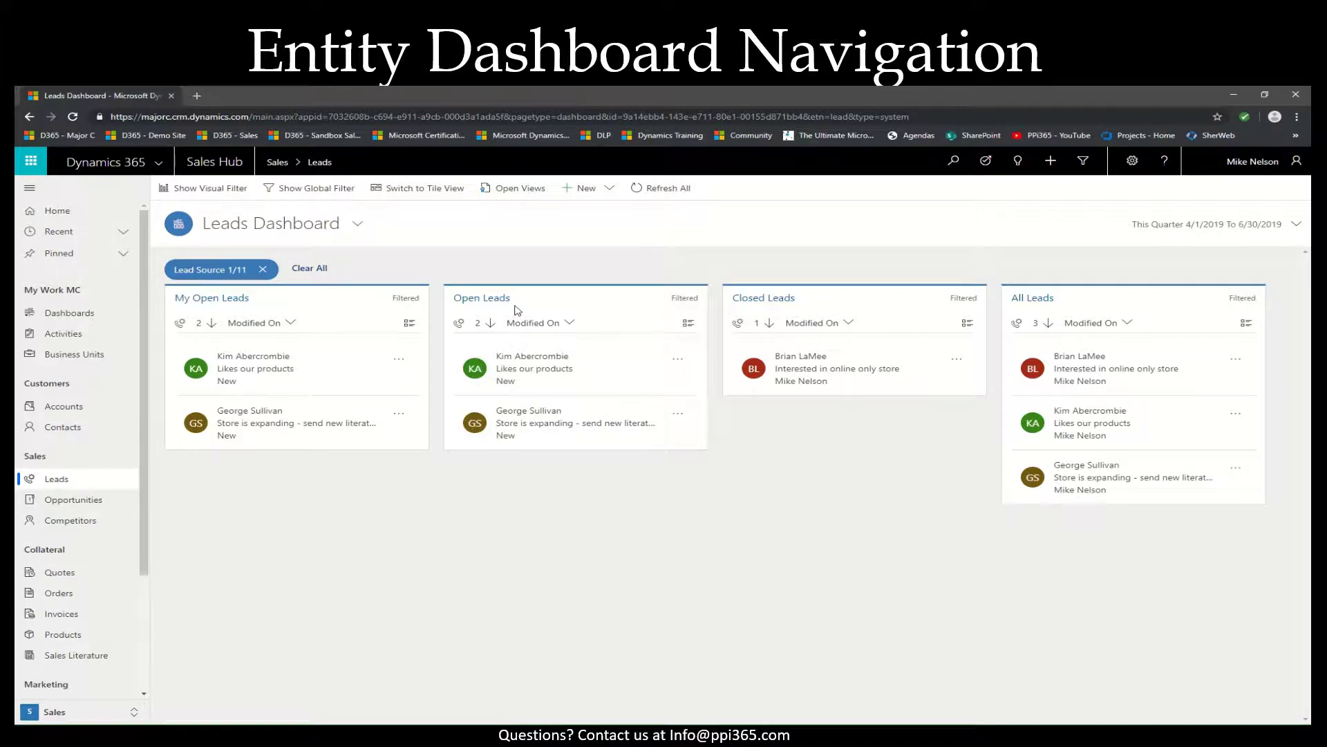
left_click(438, 200)
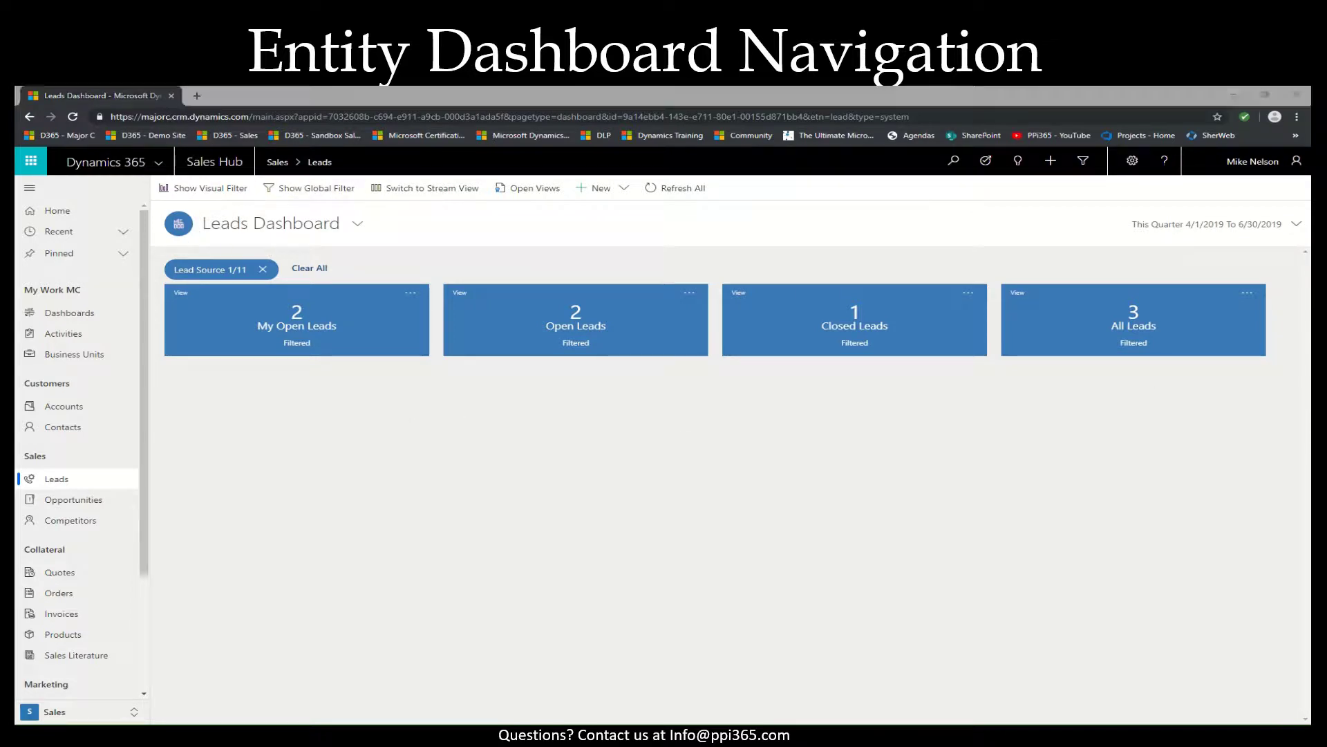
left_click(415, 188)
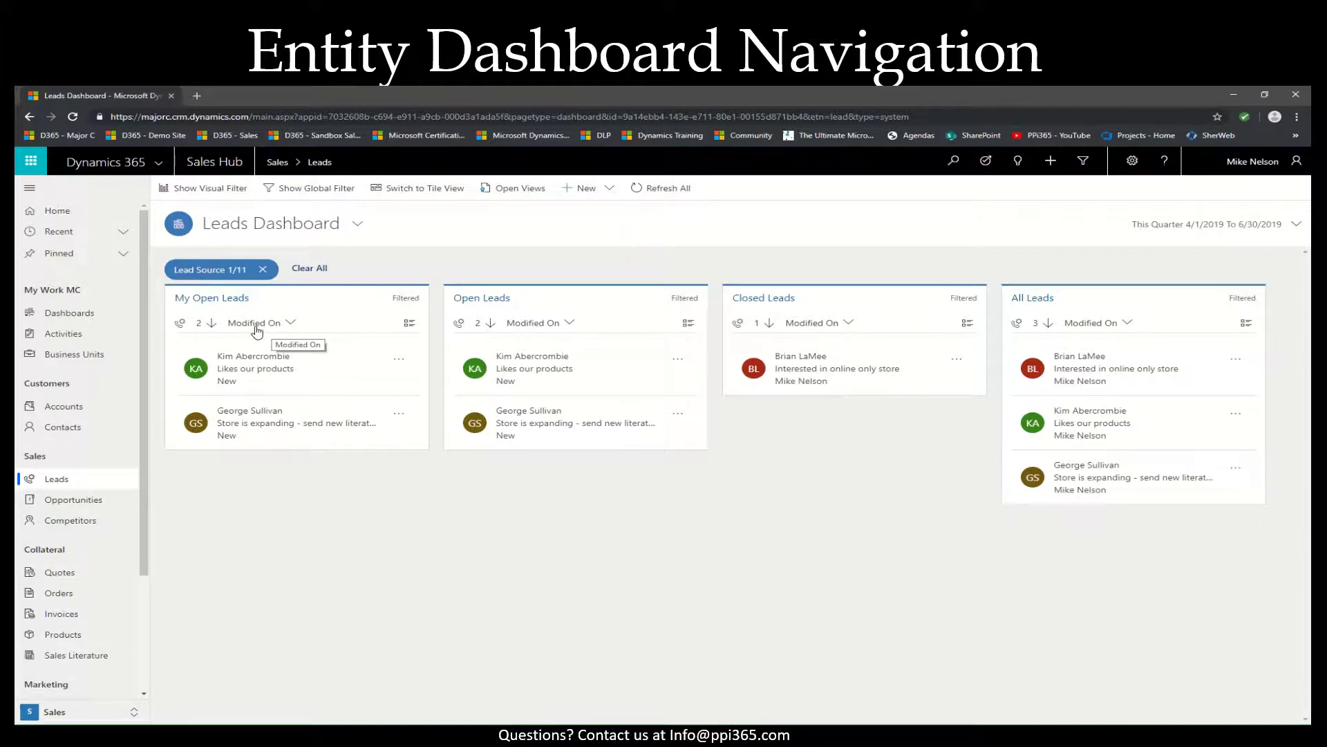
Sort My Open Leads ascending by Modified On and turn on bulk-select checkboxes
left_click(290, 325)
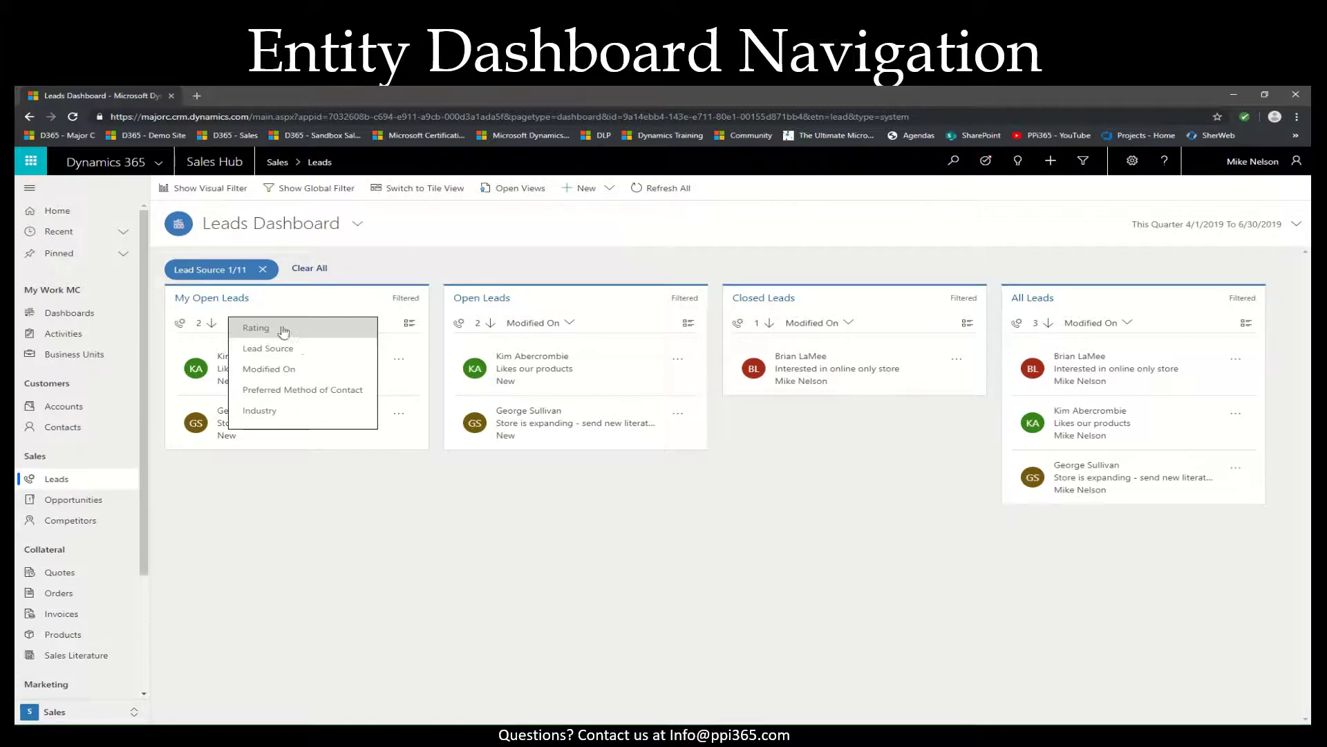
left_click(272, 309)
left_click(211, 324)
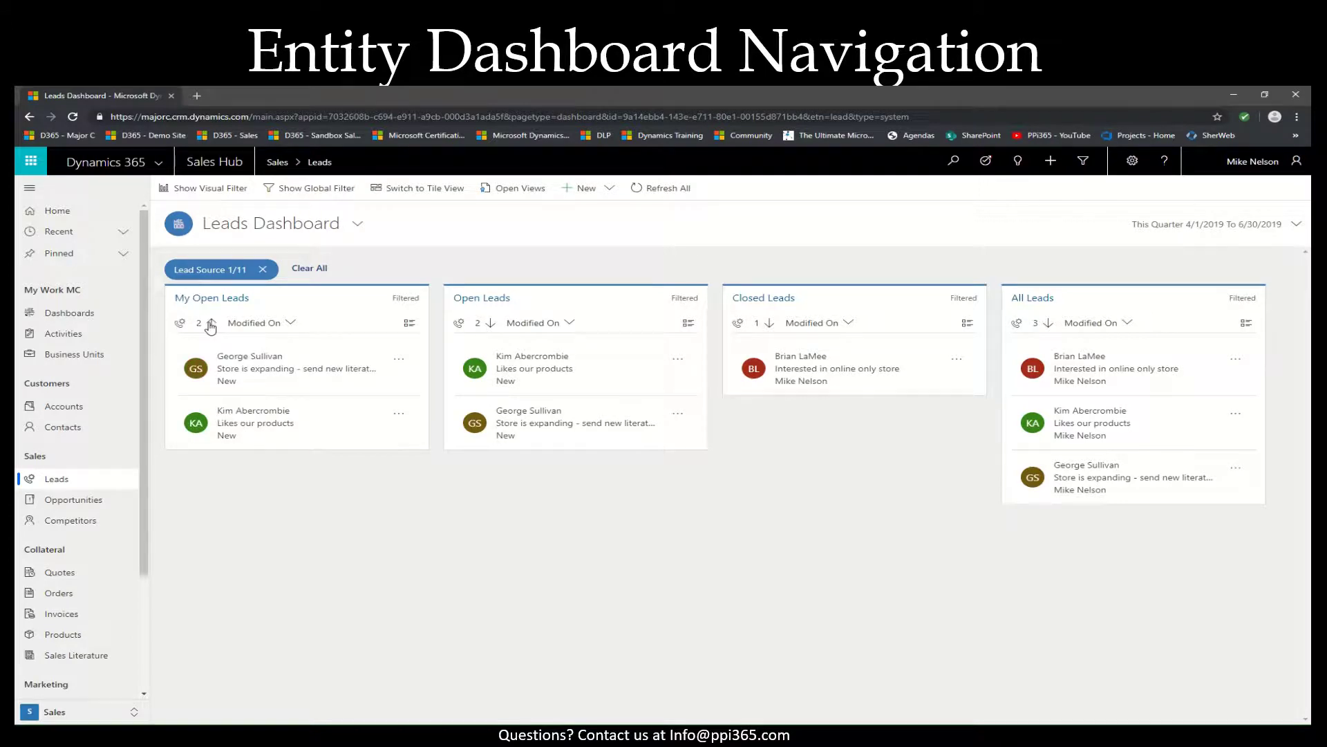
left_click(210, 323)
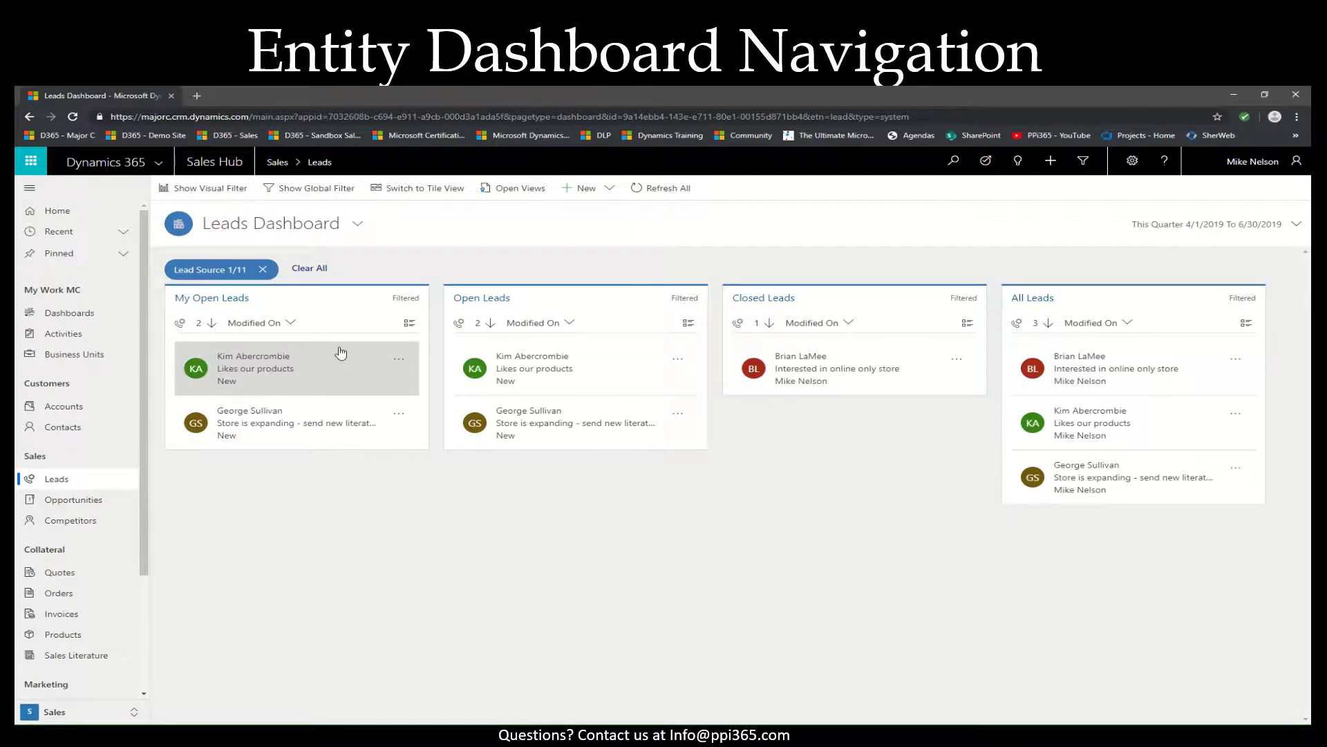
left_click(211, 324)
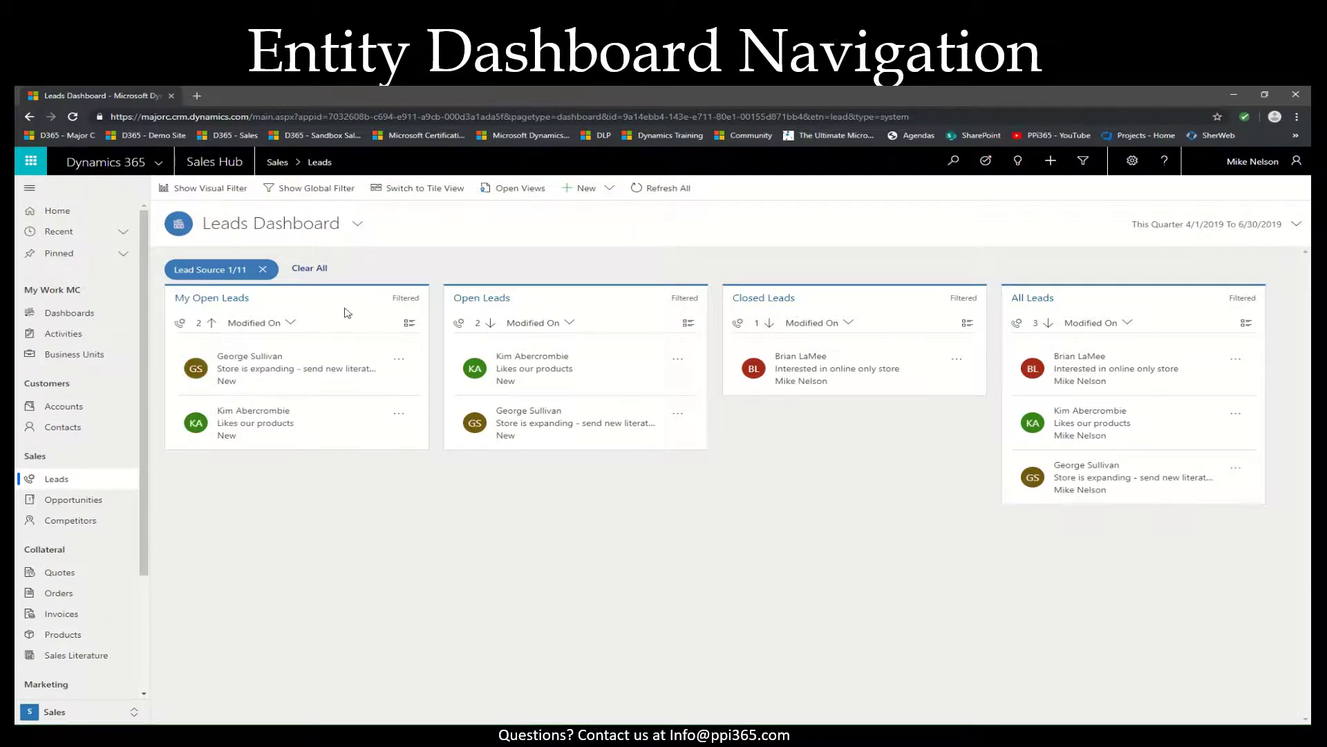
left_click(410, 323)
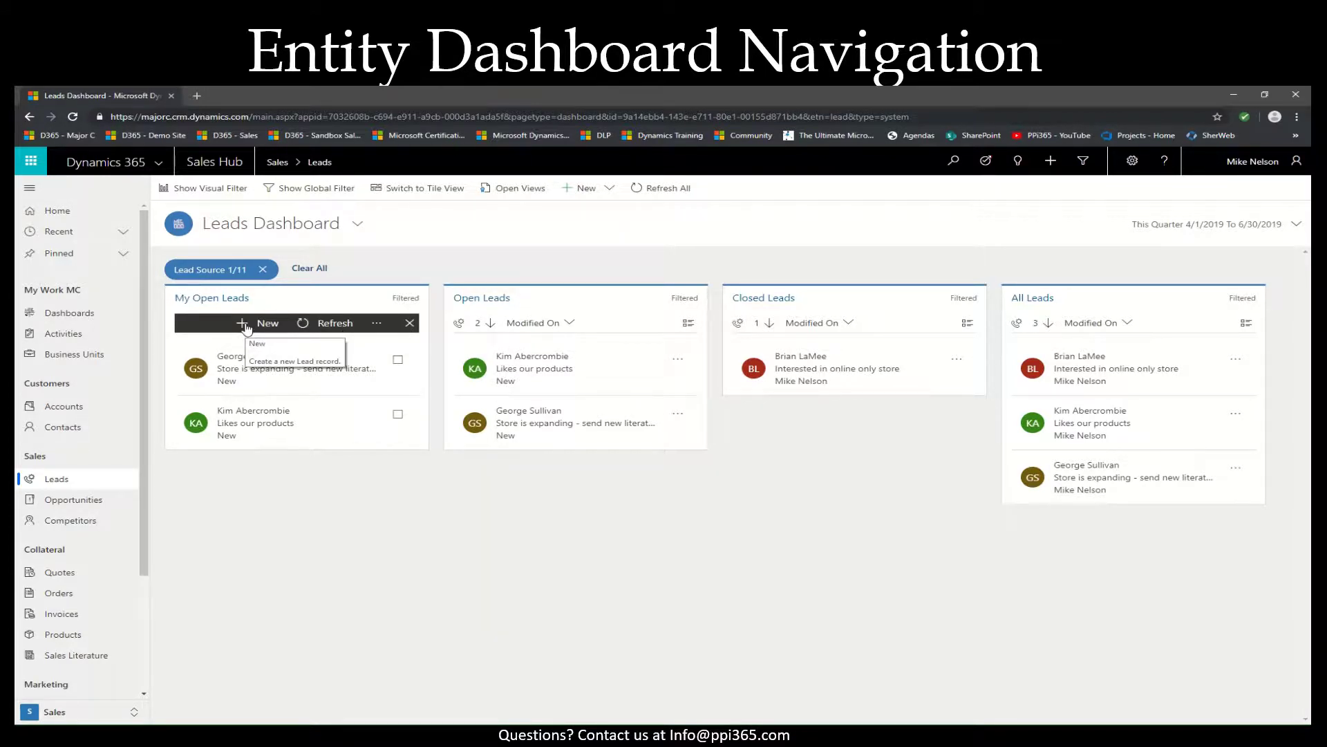
Clear the Lead Source filter chip from the Leads Dashboard with Clear All
left_click(375, 325)
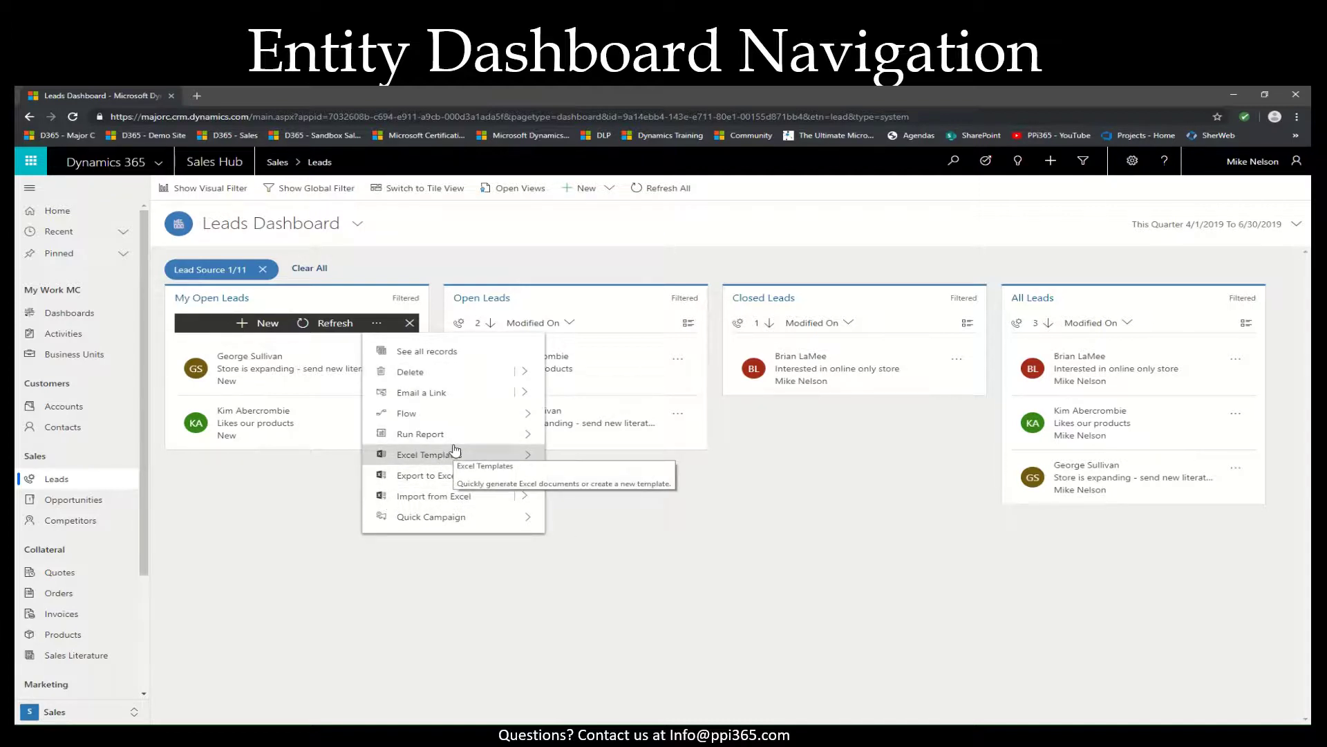
left_click(228, 532)
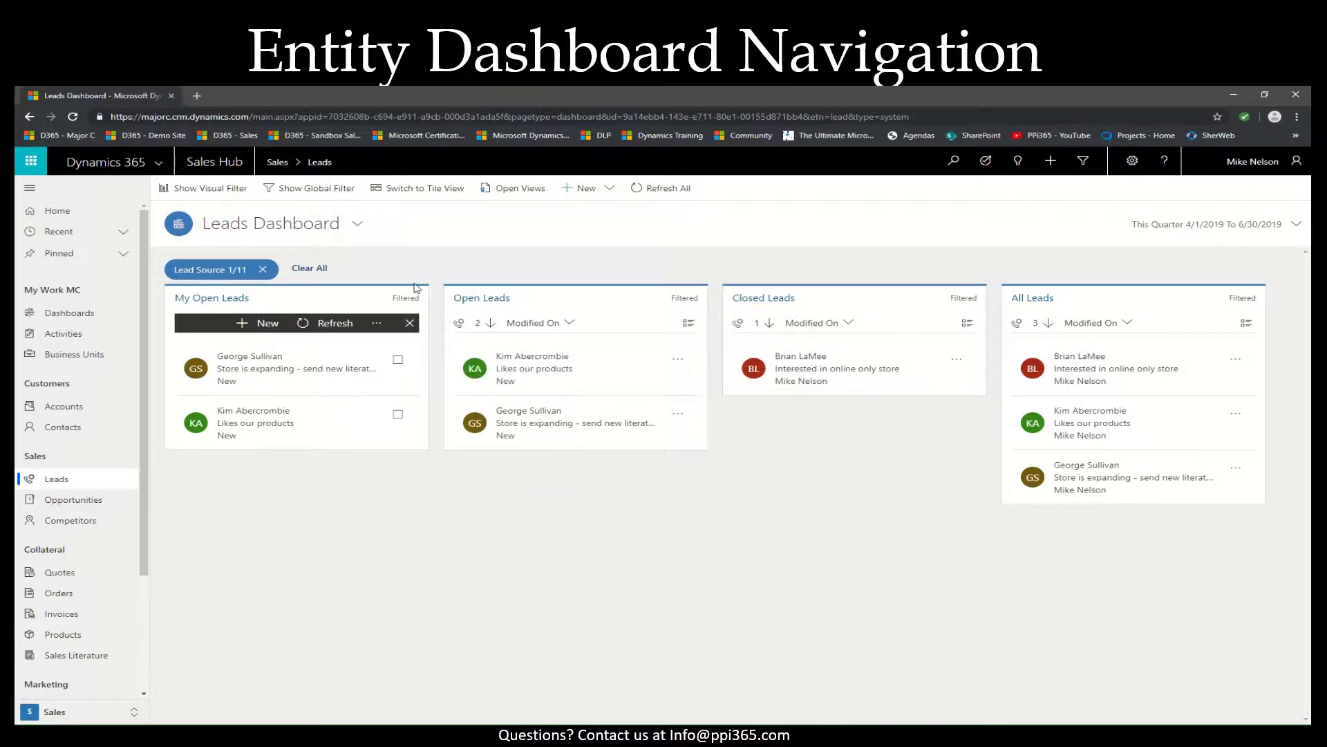
left_click(322, 271)
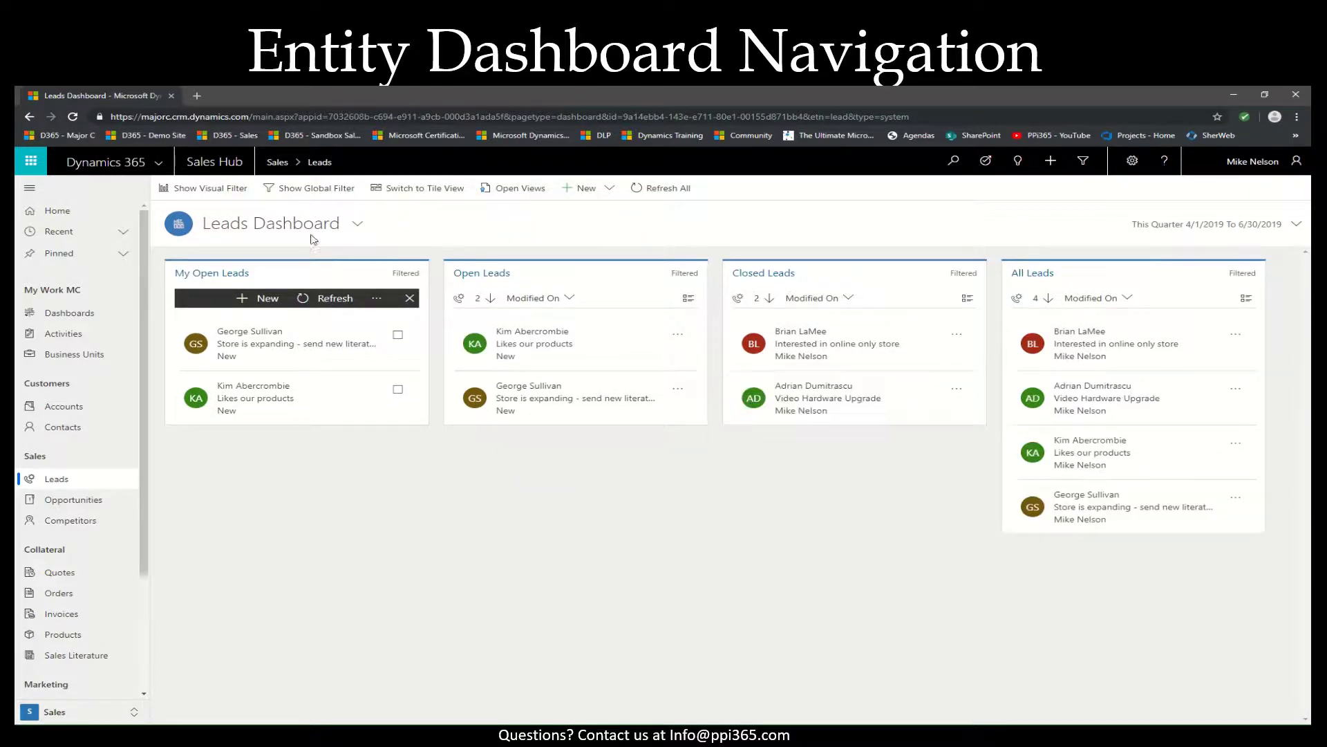
Show the visual filter charts and filter by Partner lead source and Warm rating
left_click(222, 191)
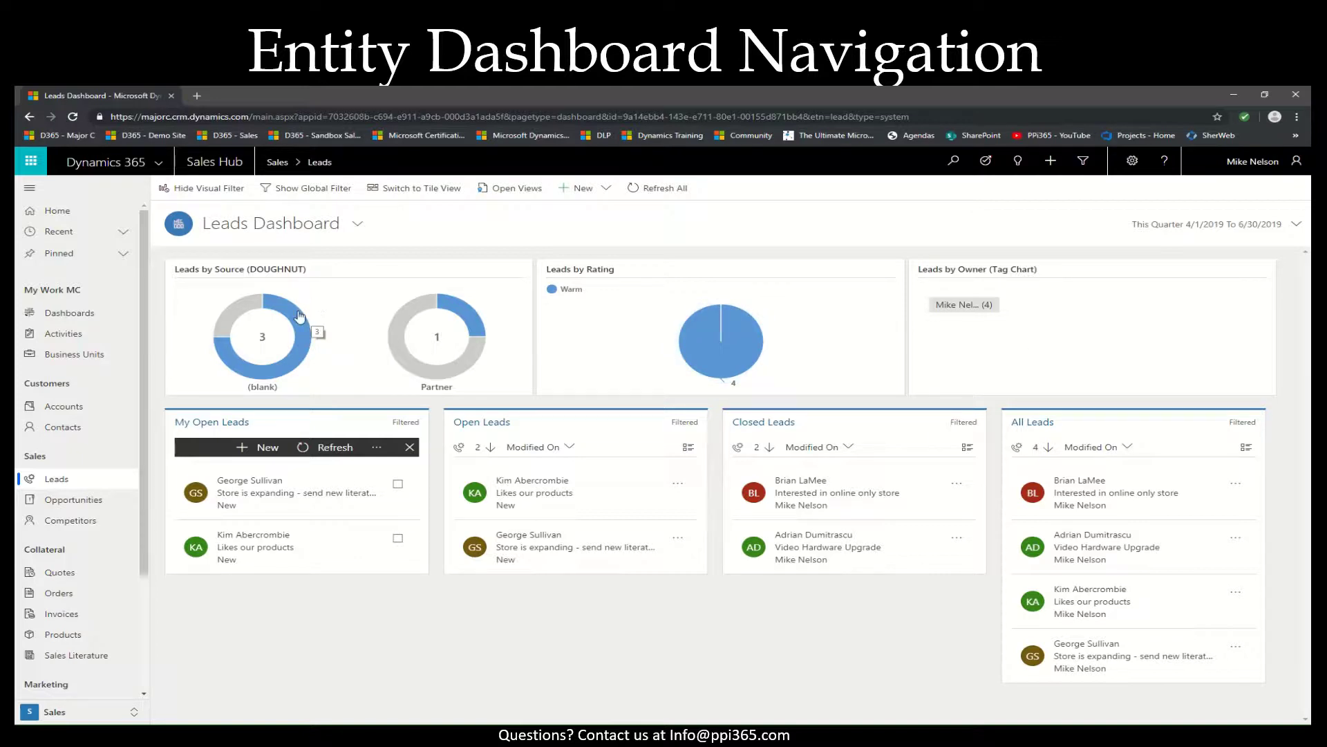
mouse_move(296, 317)
mouse_move(467, 325)
left_click(466, 325)
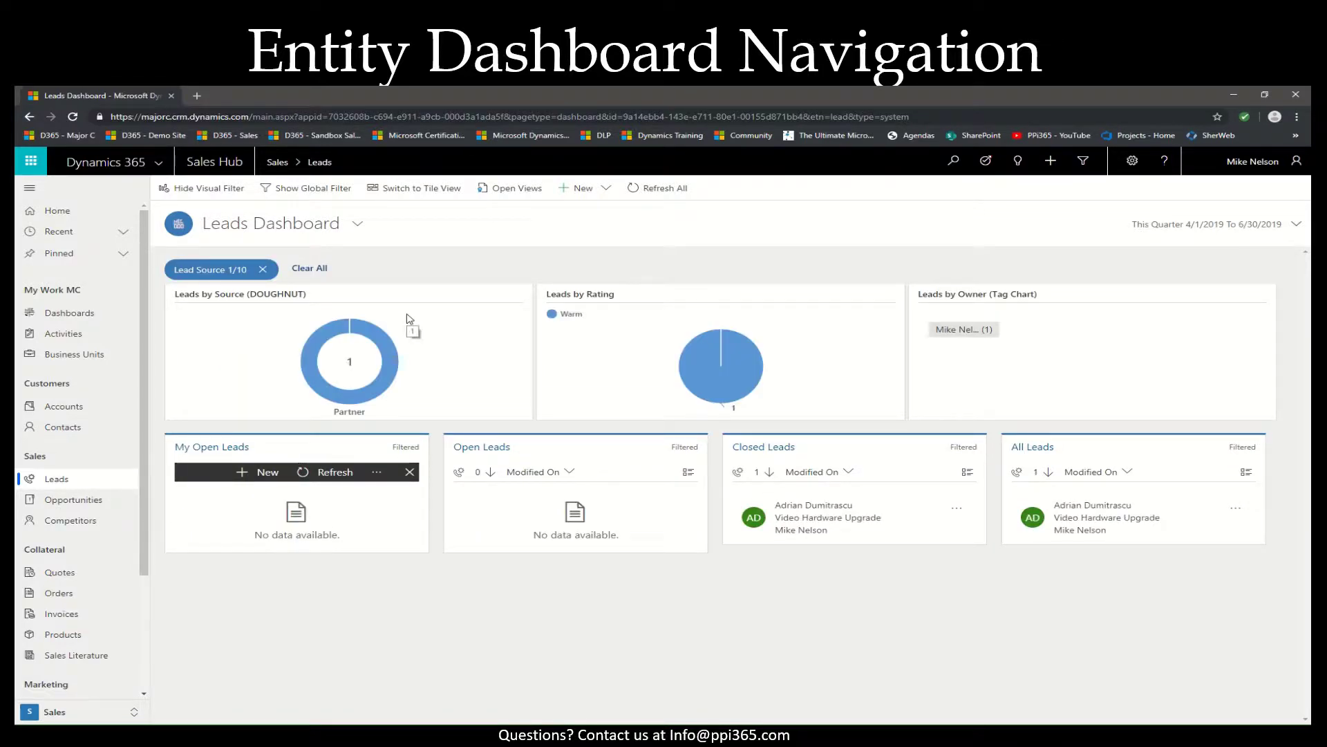
left_click(721, 370)
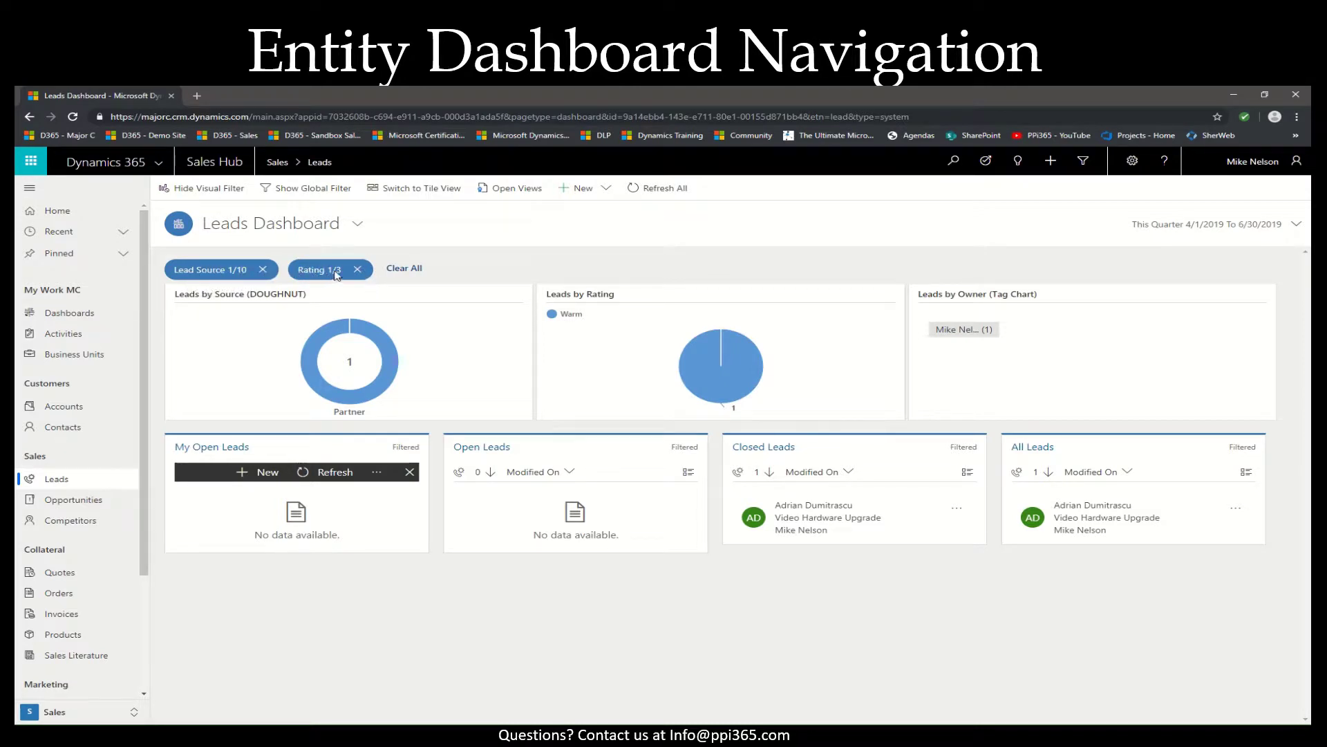
Remove the Lead Source and Rating chips, then reapply only the Partner source filter
left_click(263, 270)
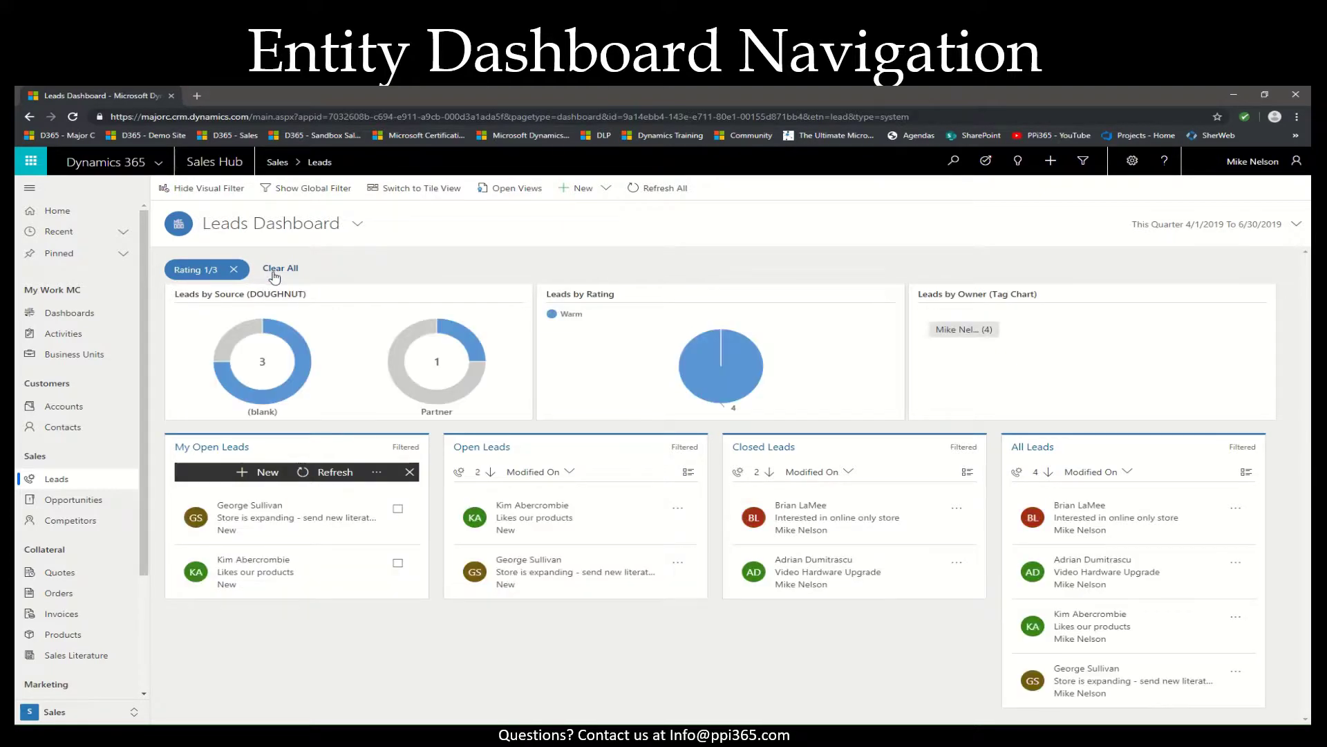
left_click(278, 271)
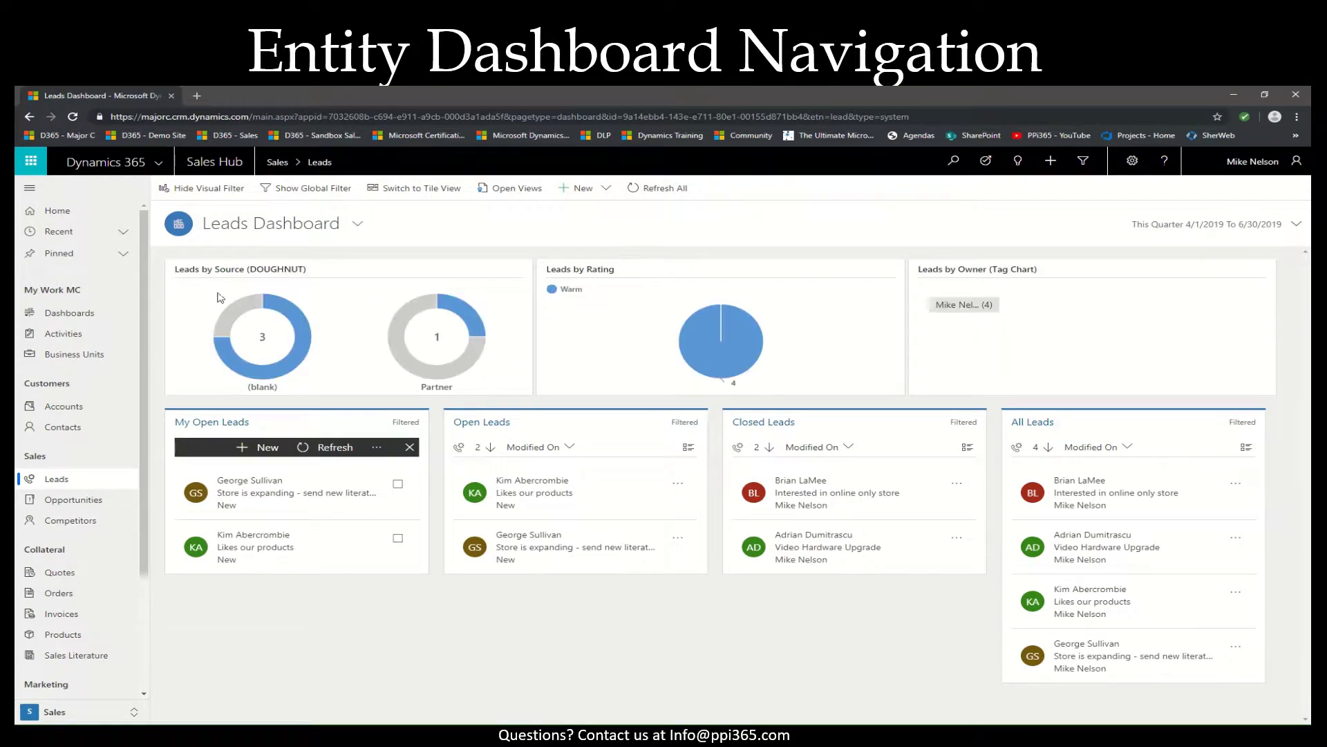
left_click(471, 315)
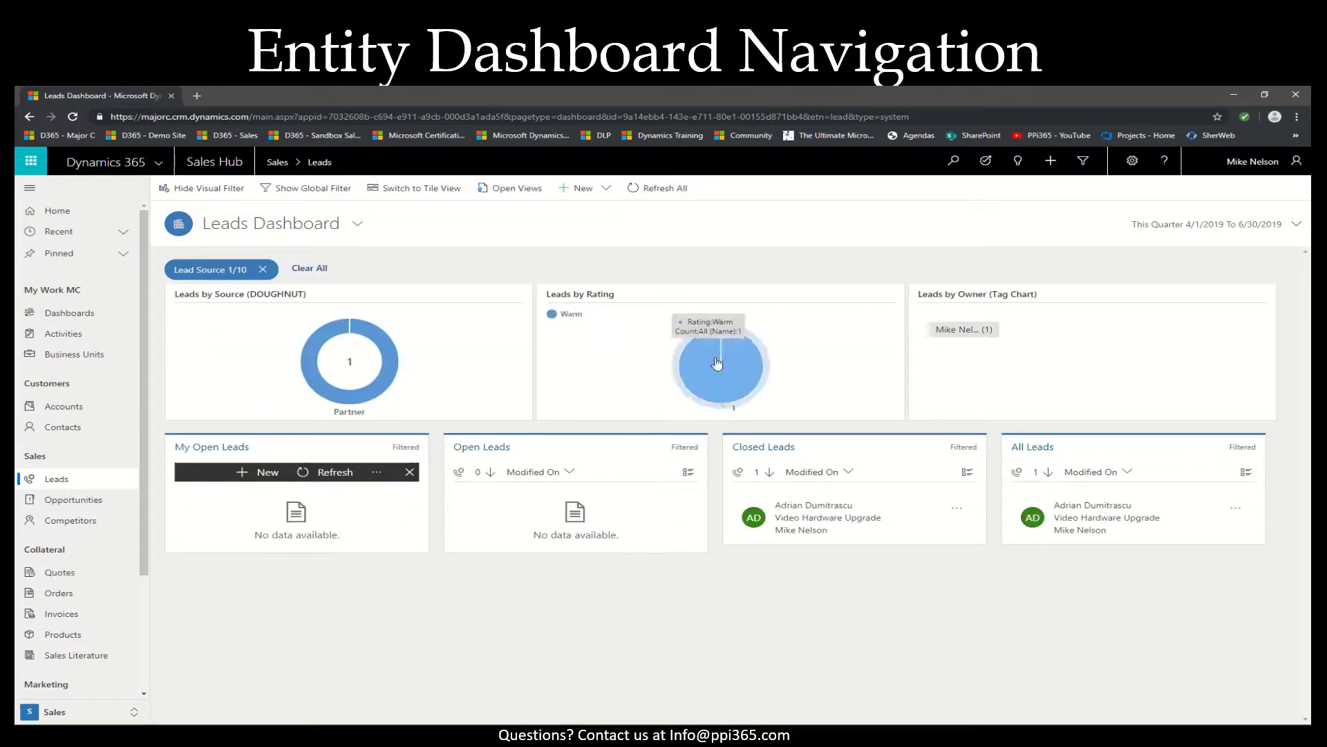
Add the Warm rating filter and start saving the global filters under the name 'Filter'
left_click(709, 354)
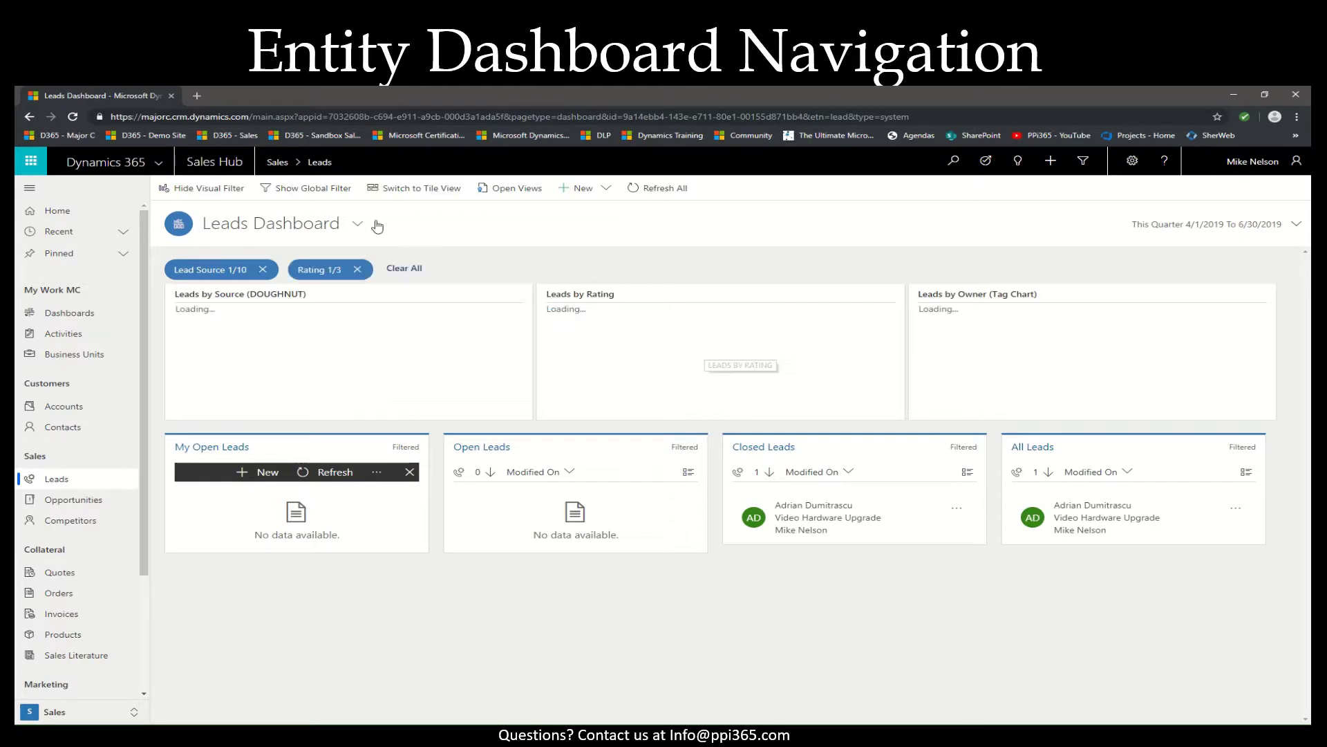
left_click(312, 193)
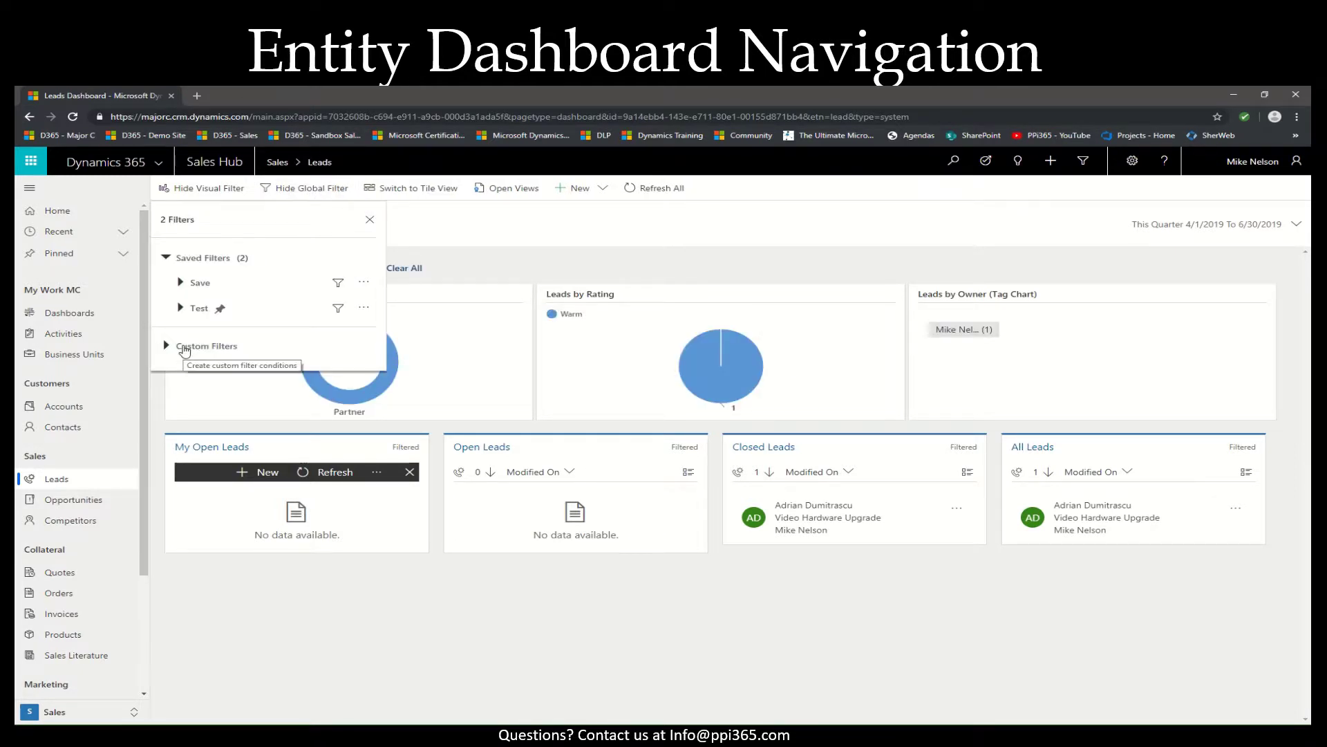
left_click(185, 347)
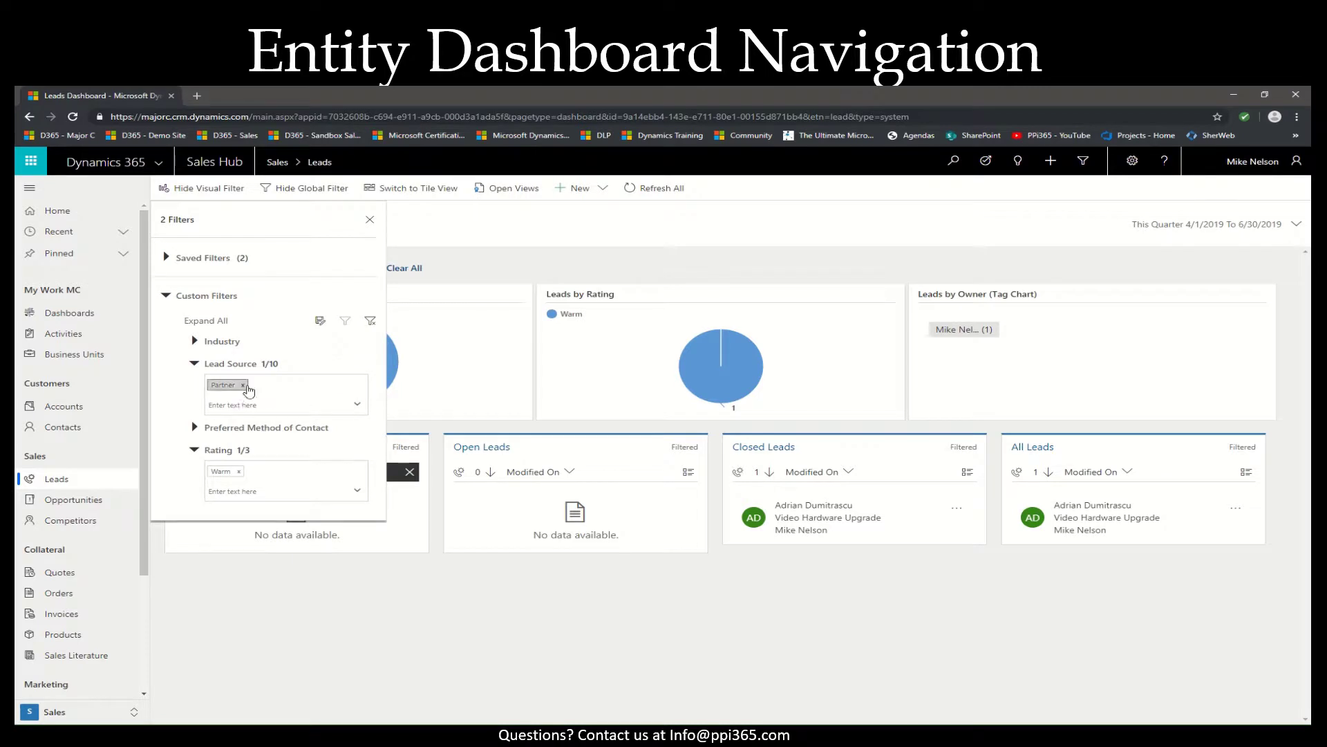
left_click(195, 428)
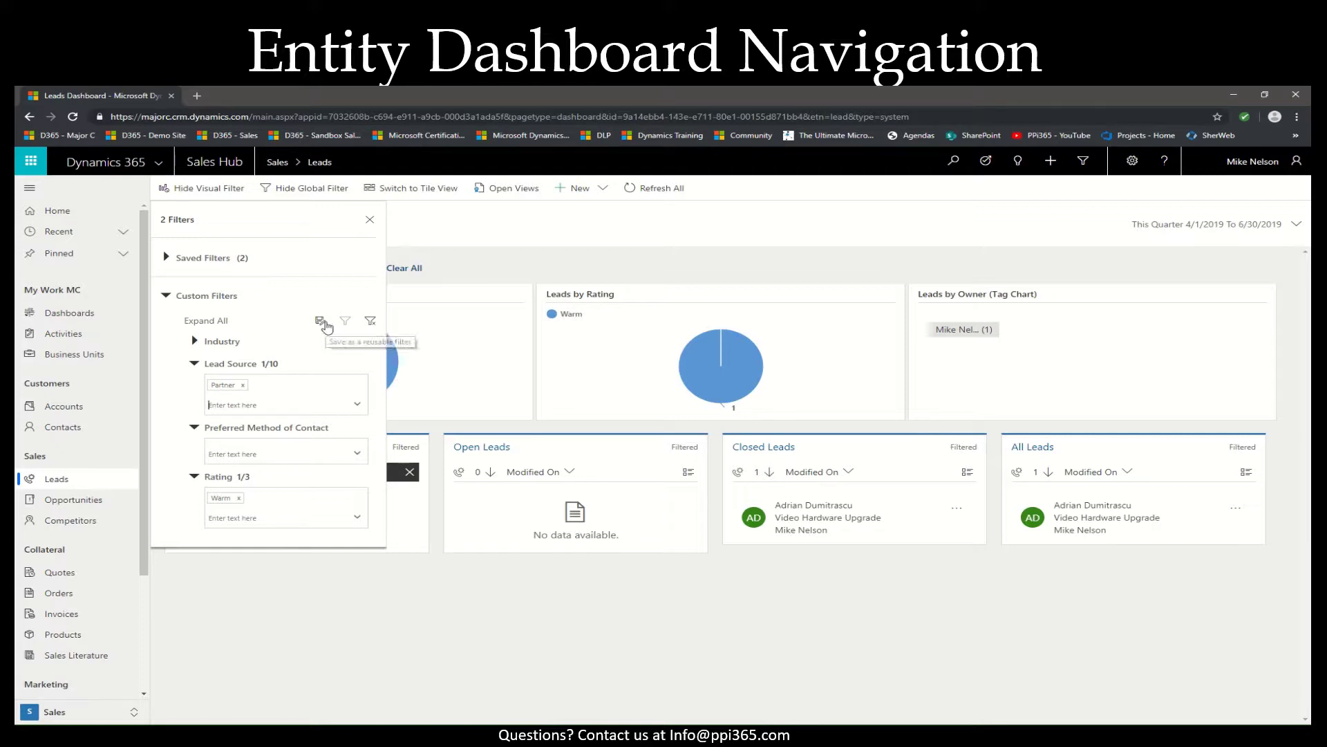
left_click(324, 322)
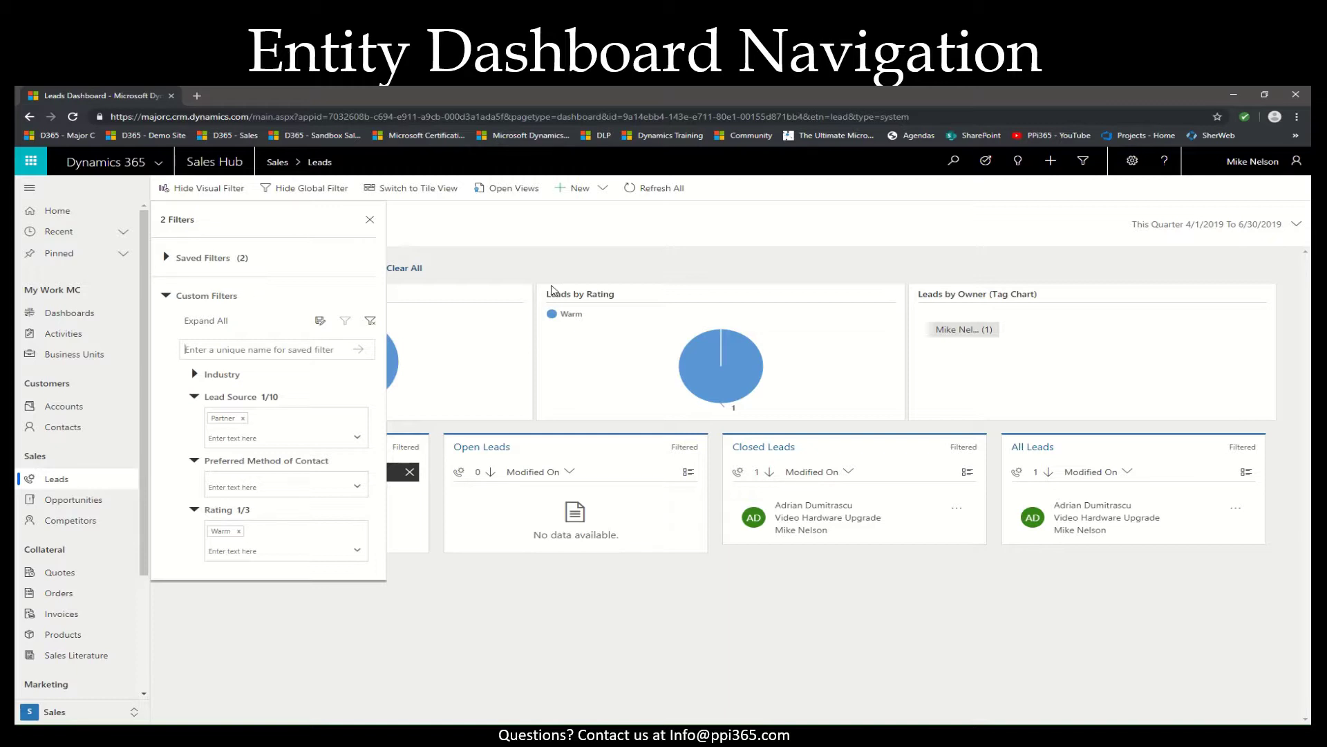
type("Filter")
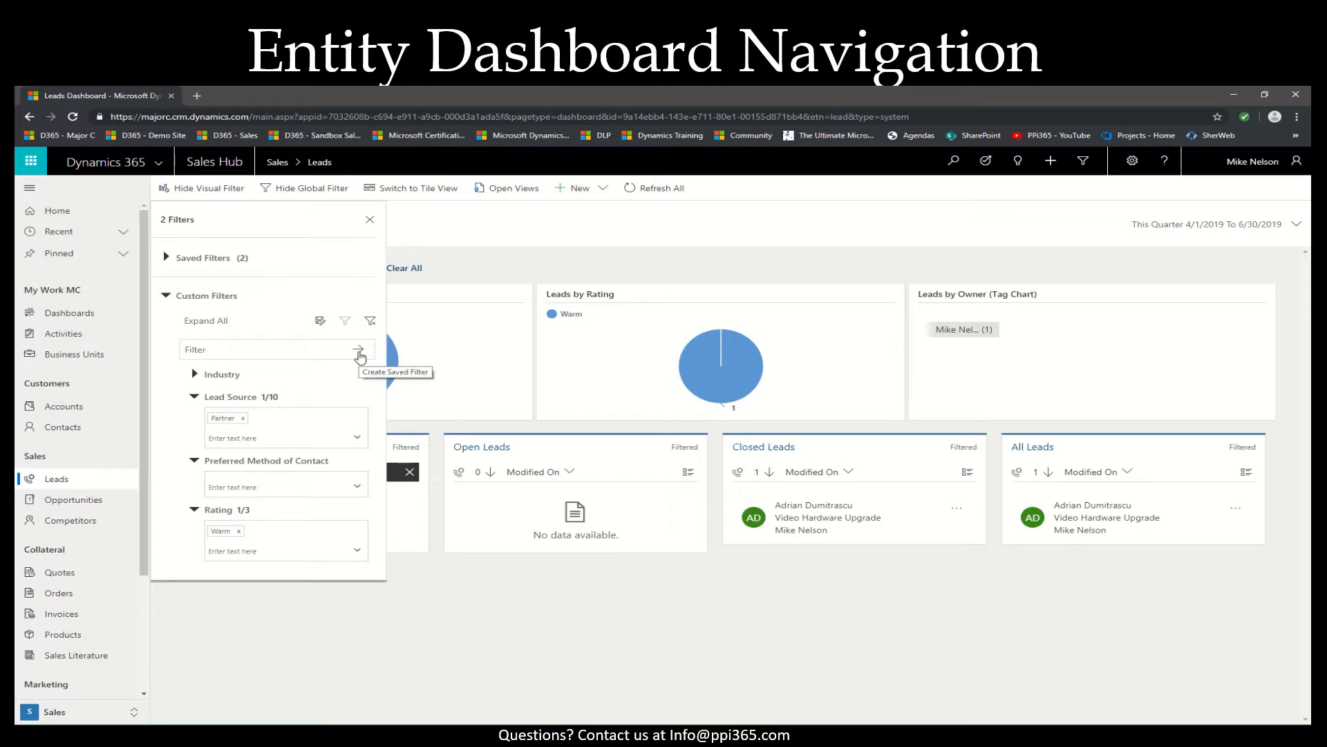
Save the Partner and Warm filters as 'Filter' and apply it from Saved Filters
left_click(359, 351)
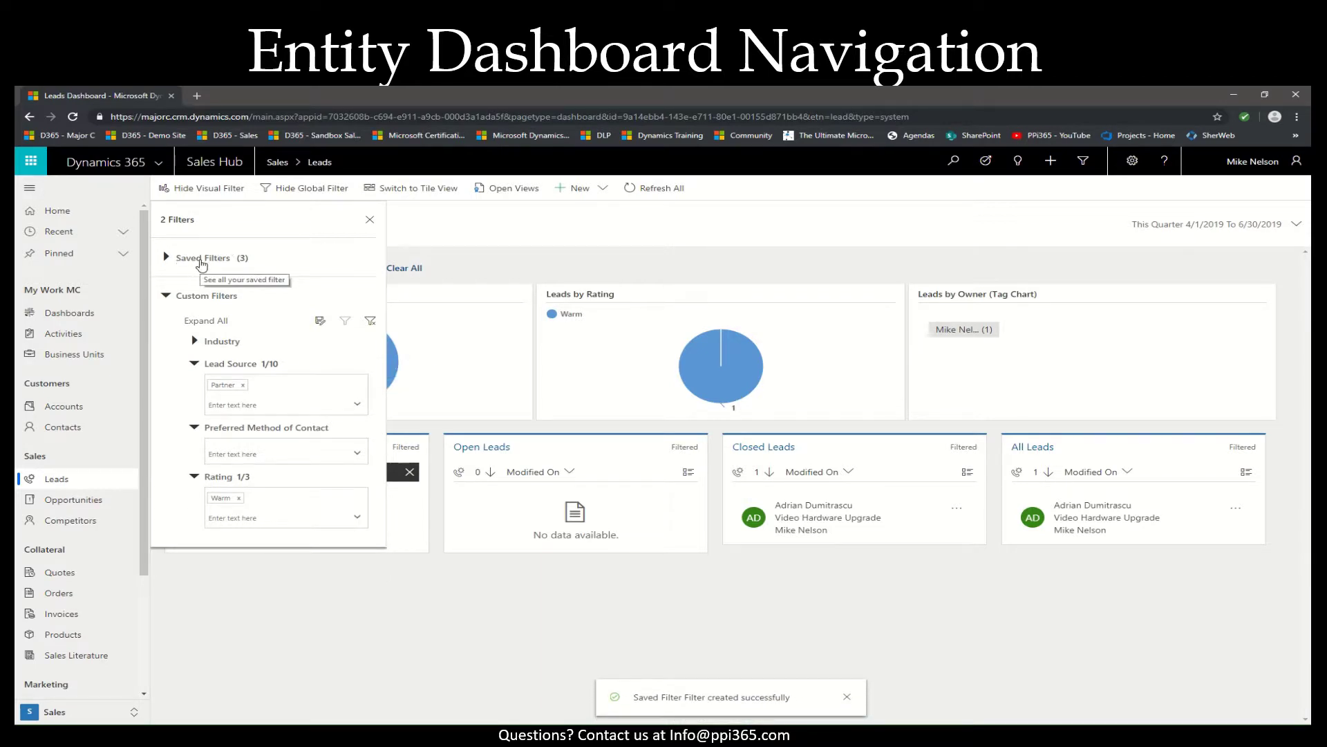
left_click(166, 258)
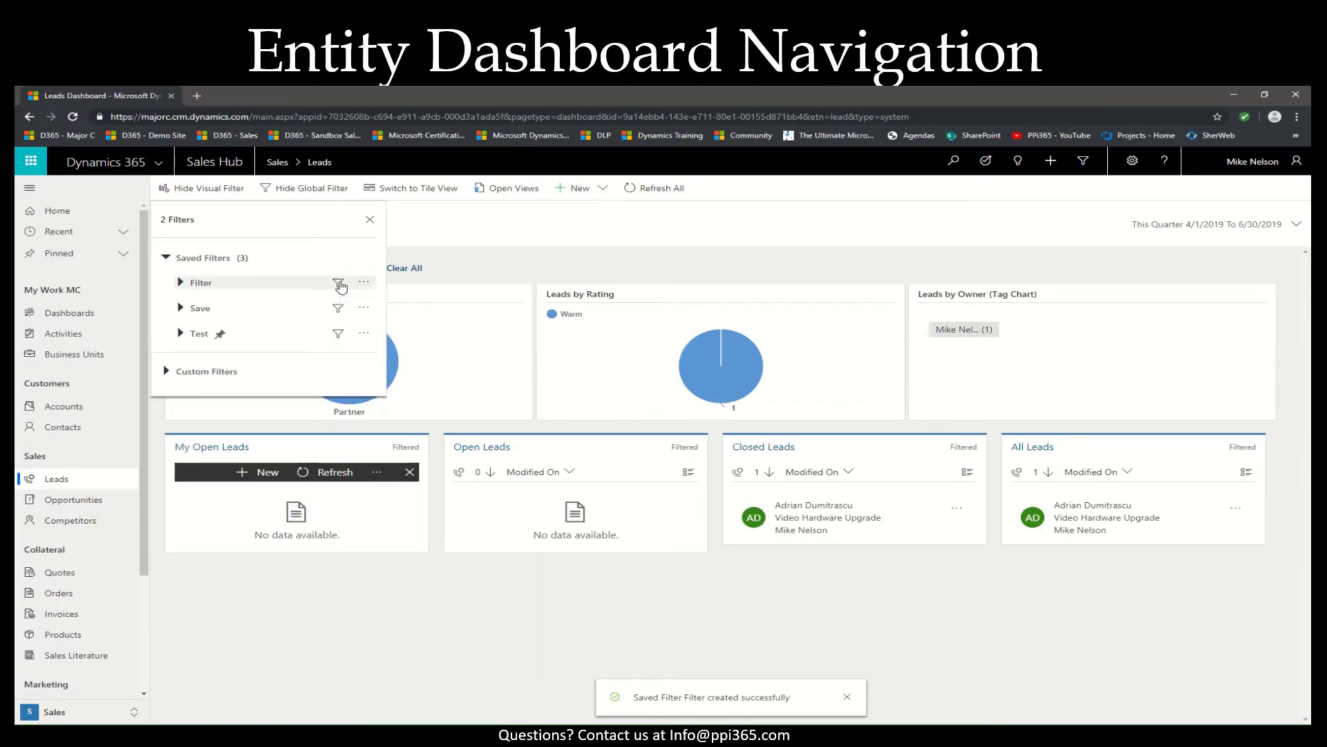
left_click(339, 284)
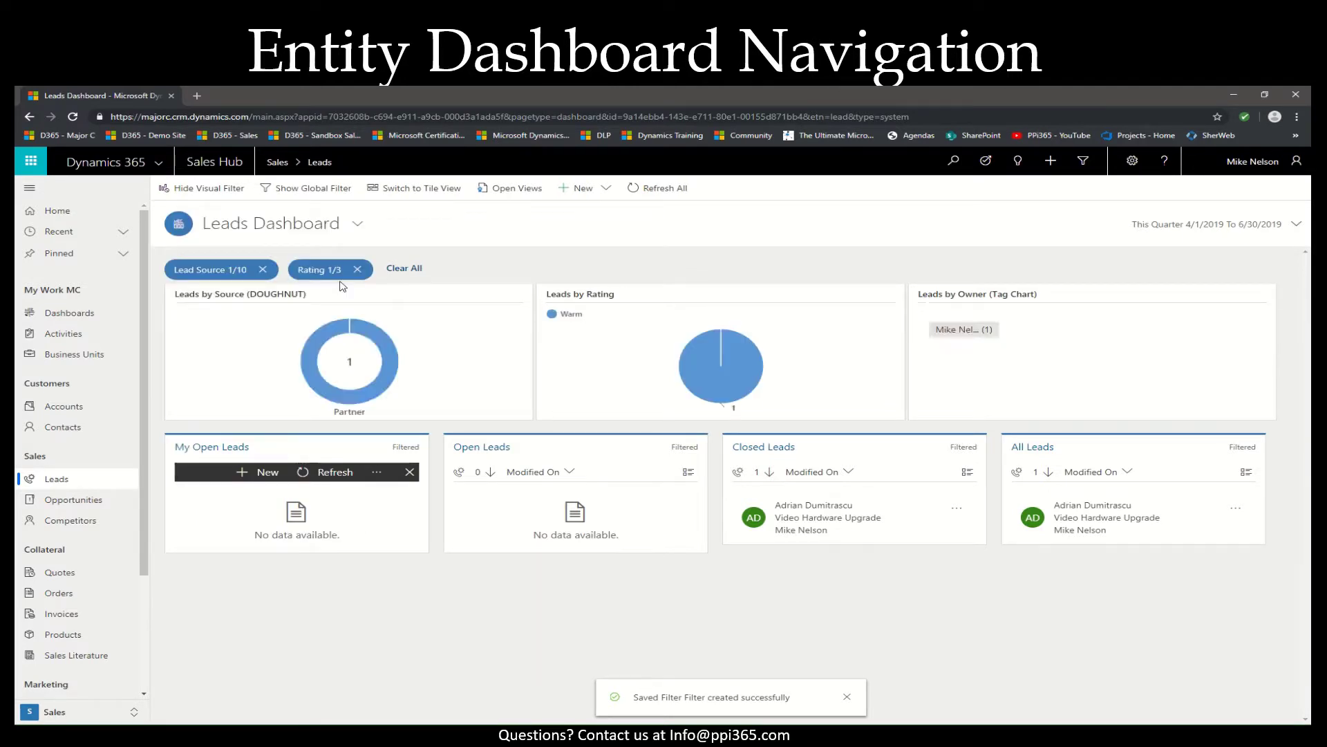
Set the saved filter 'Filter' as the default global filter
left_click(304, 195)
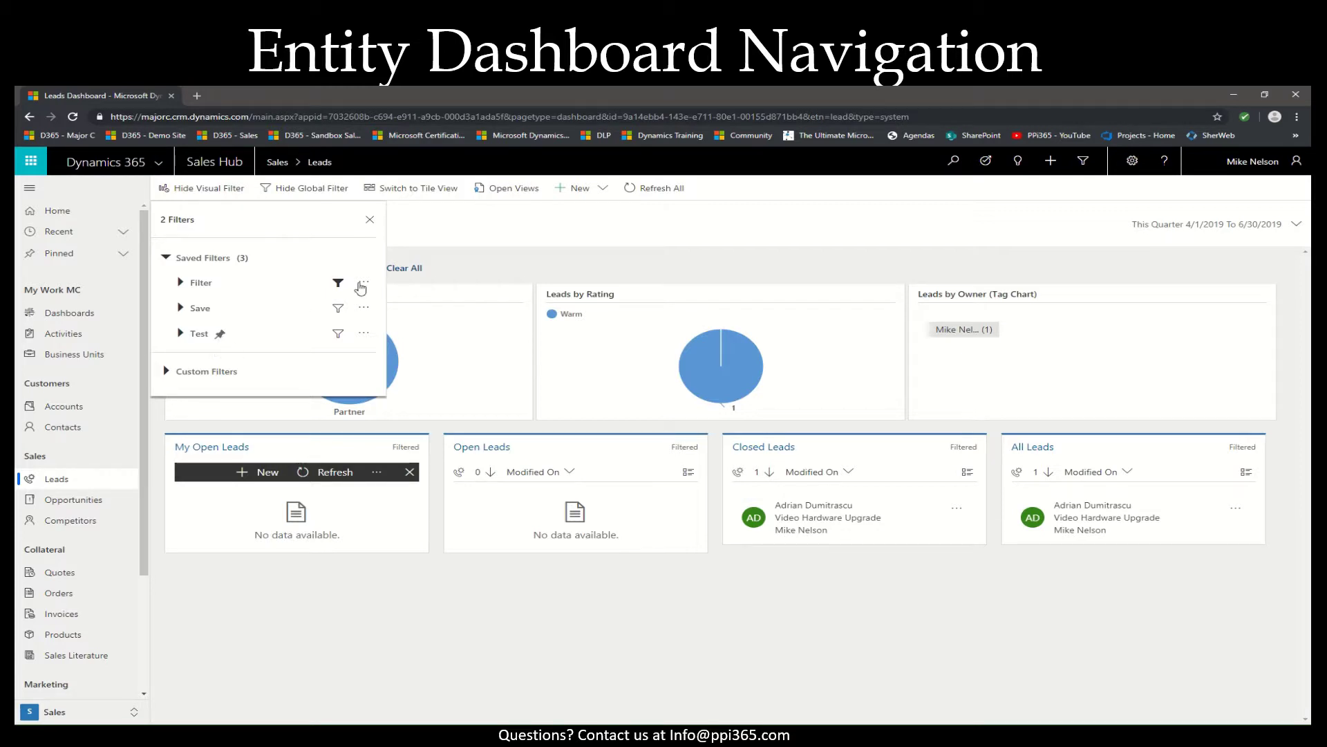
left_click(362, 286)
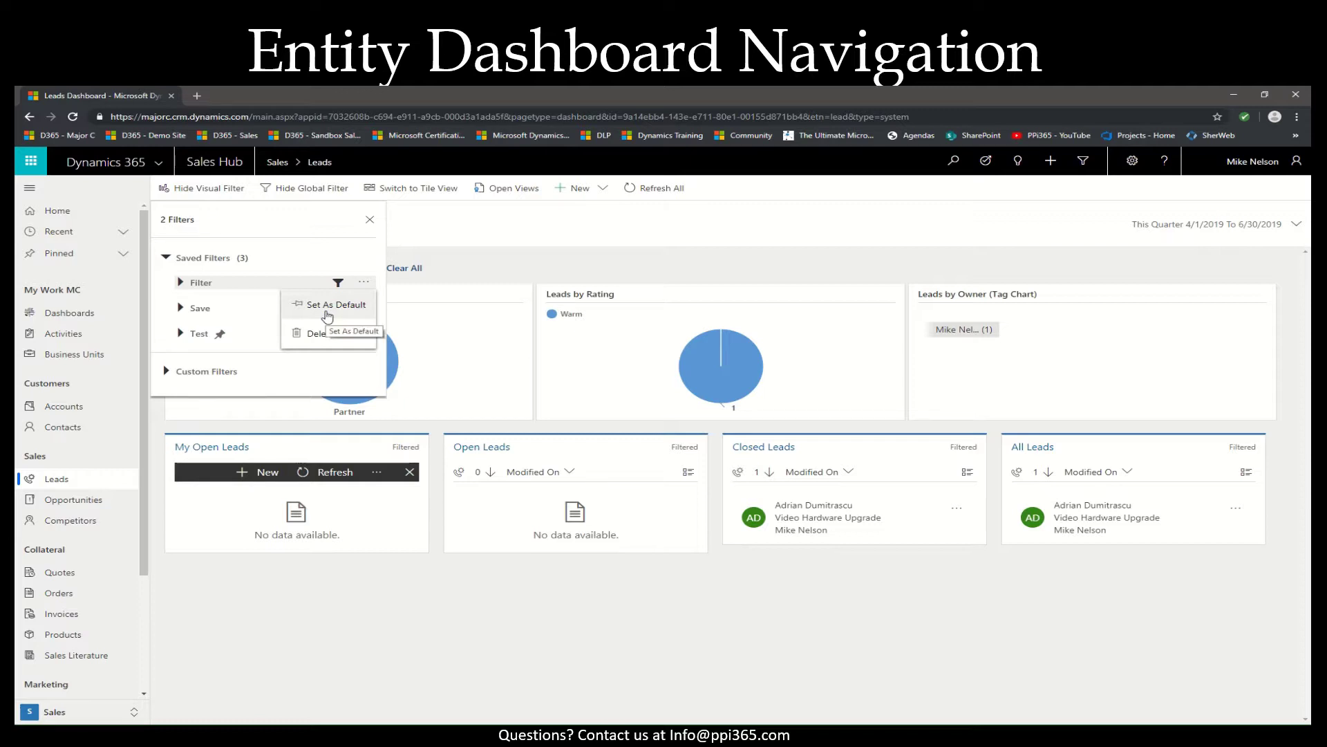
left_click(327, 313)
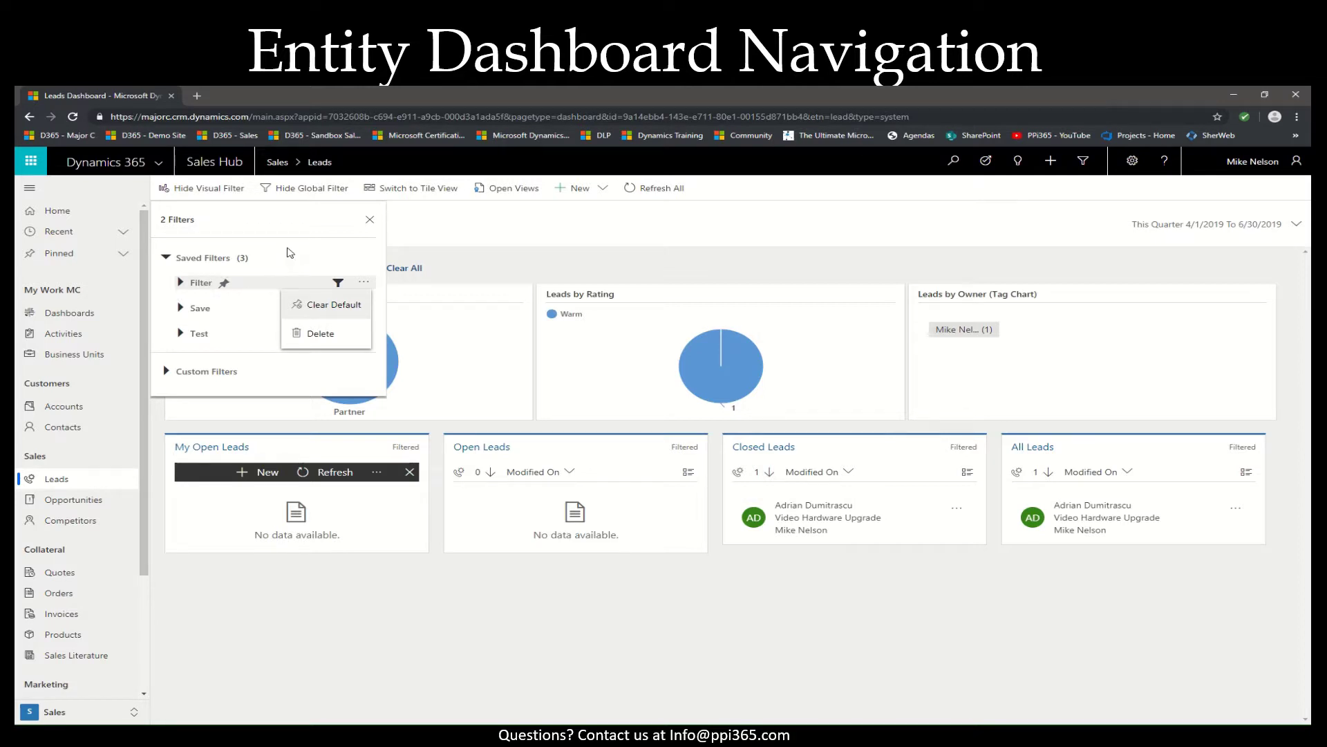
Close the global filter panel and reload the page to confirm the default filter persists
left_click(291, 253)
left_click(370, 221)
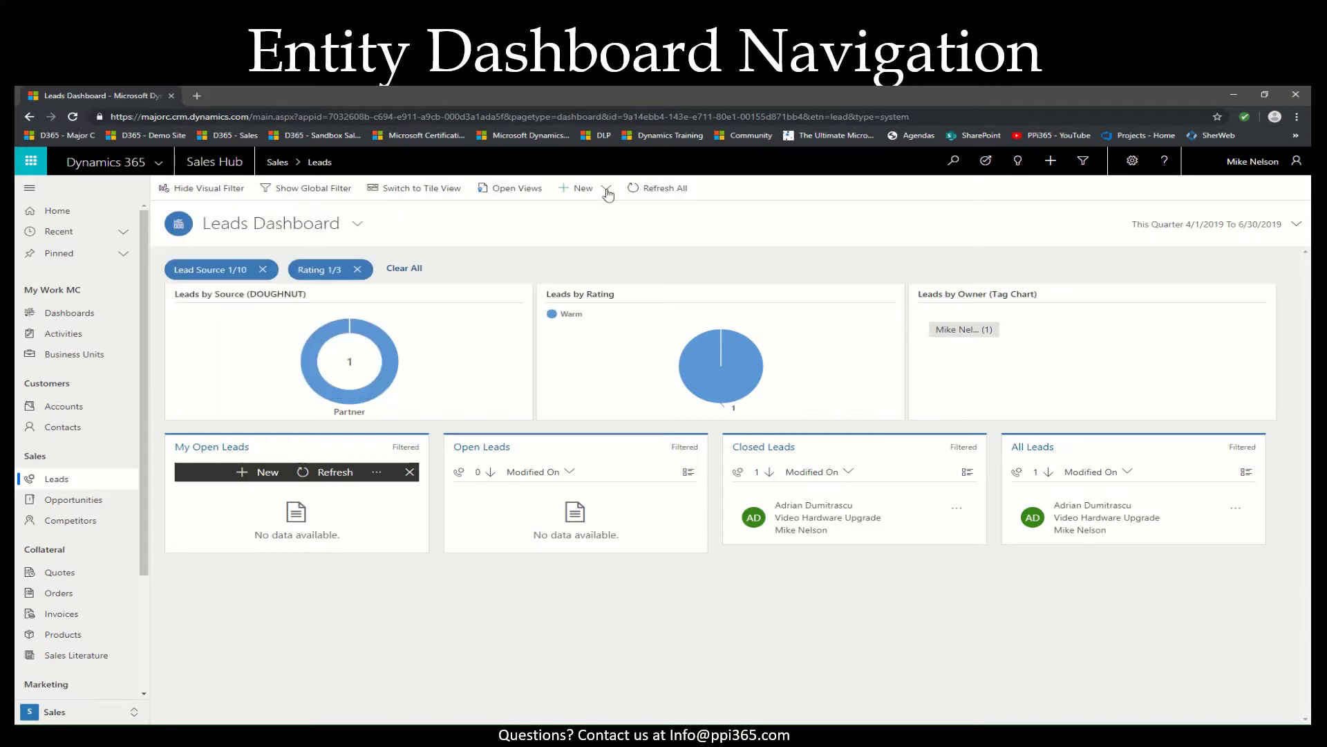
left_click(636, 192)
left_click(508, 119)
key("Return")
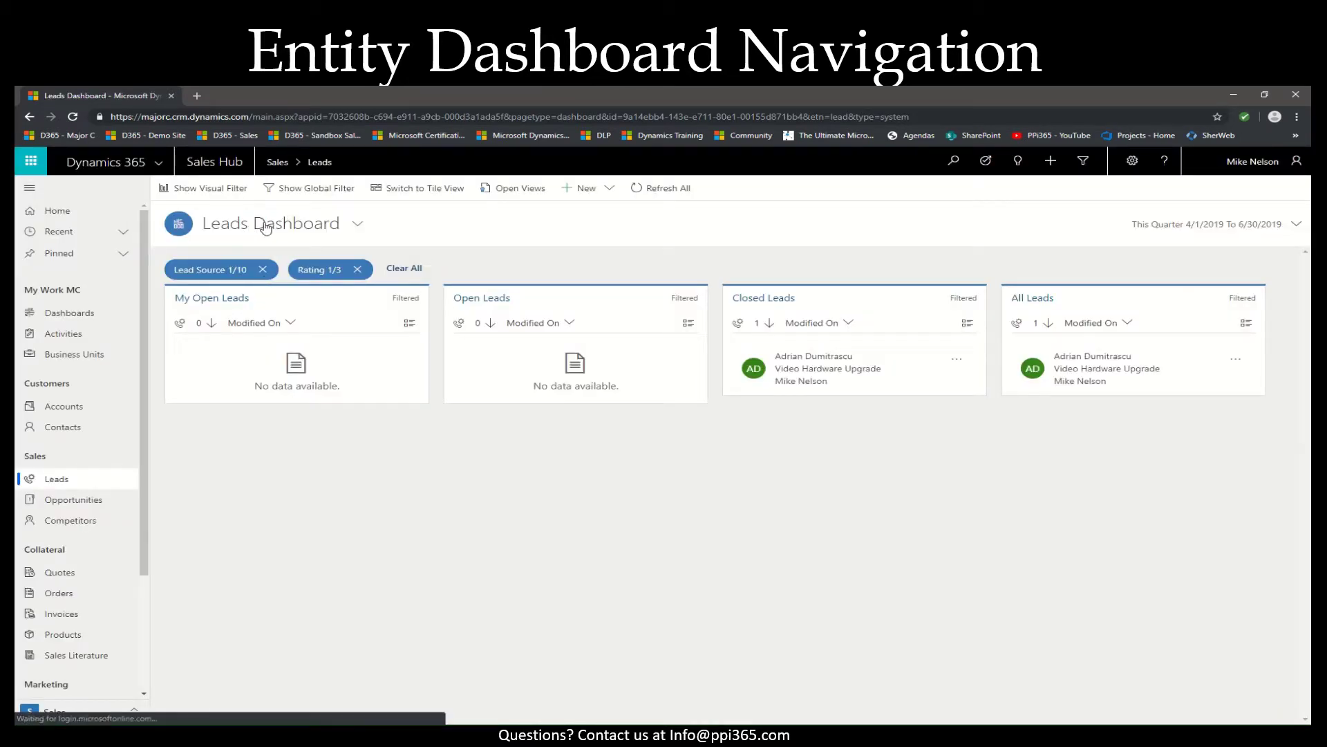
Switch to the KMC – Leads Demo dashboard from the dashboard selector
left_click(266, 226)
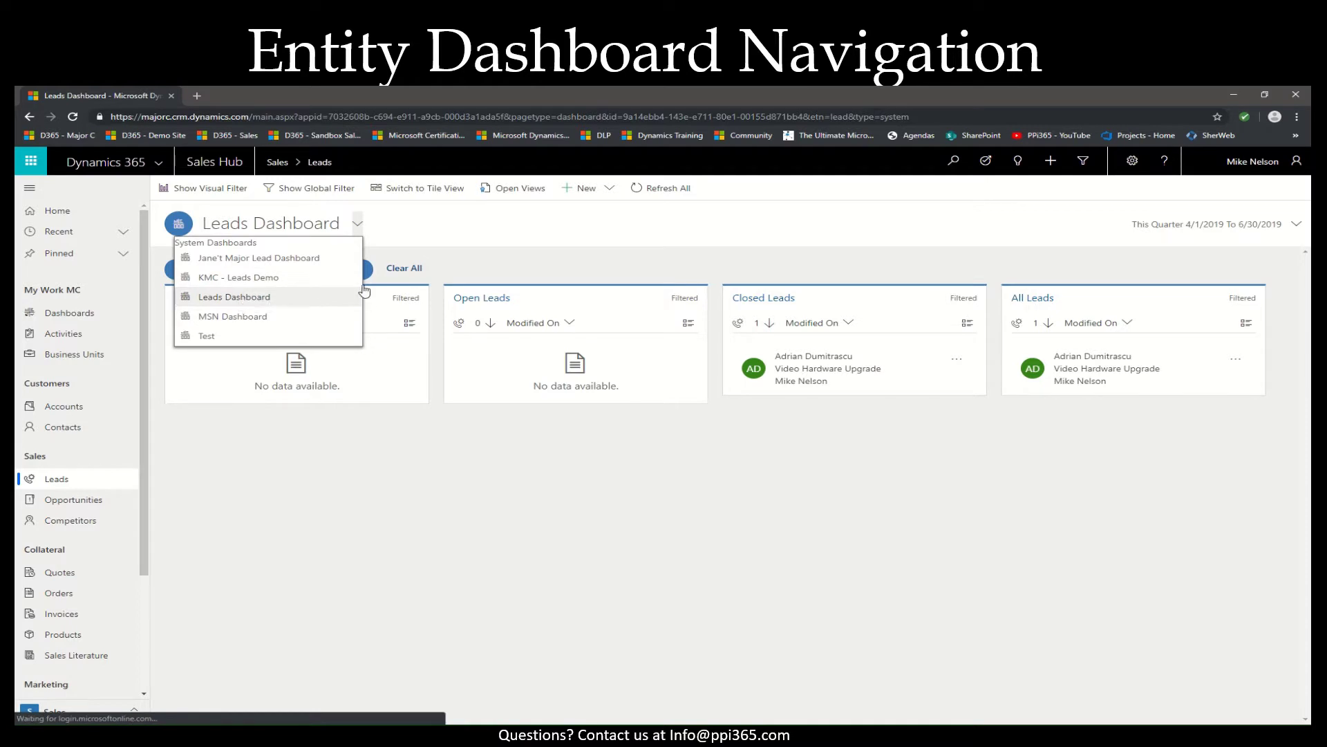
left_click(235, 296)
left_click(269, 240)
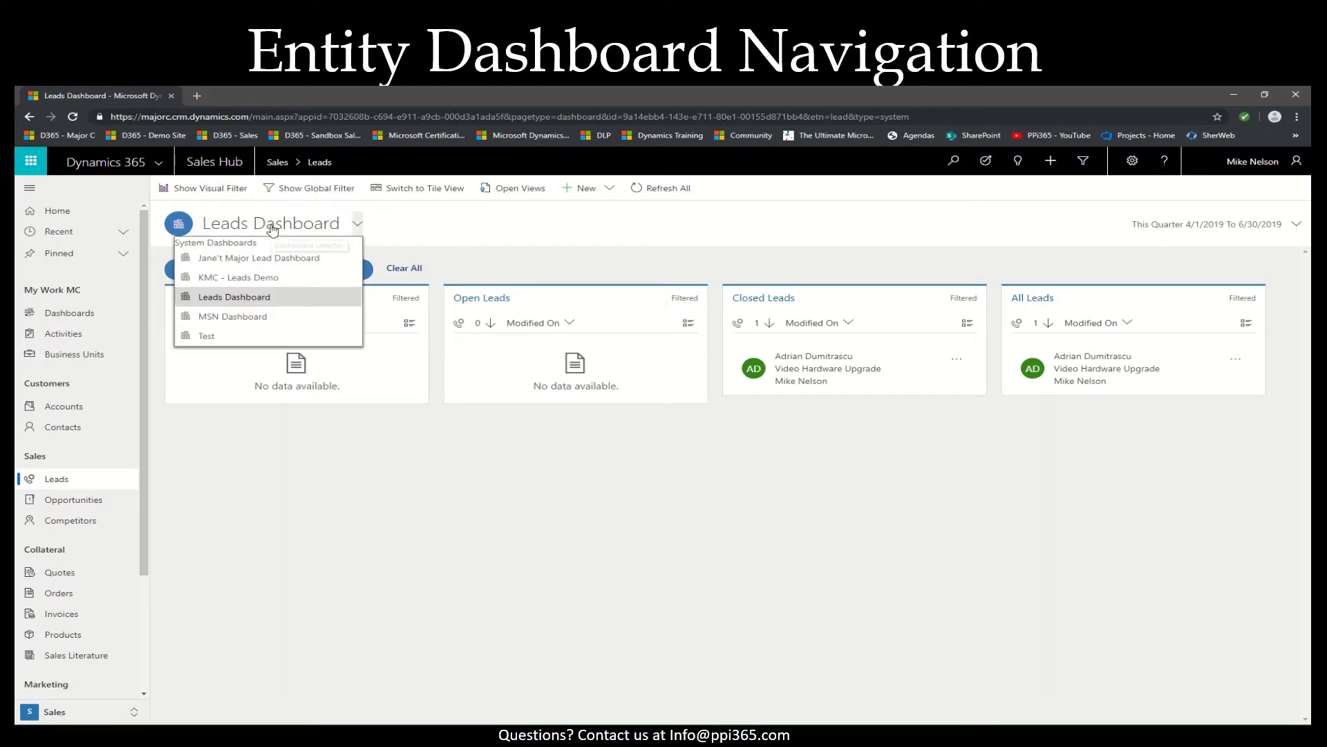
left_click(238, 283)
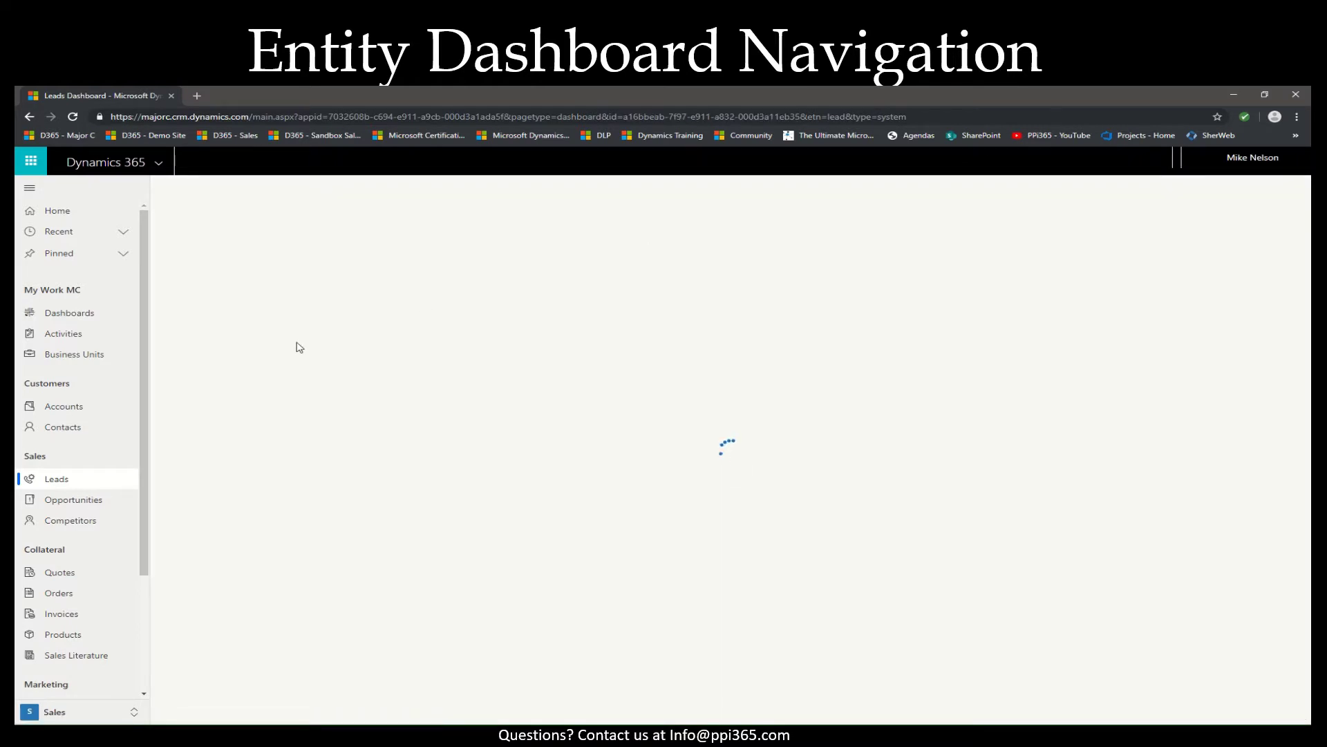